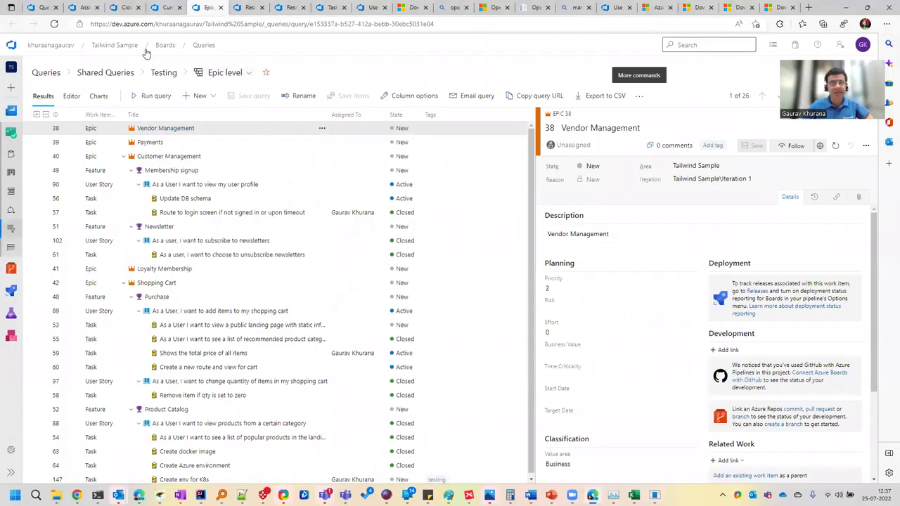
Show the All queries list with the shared Testing folder's eight queries
click(42, 10)
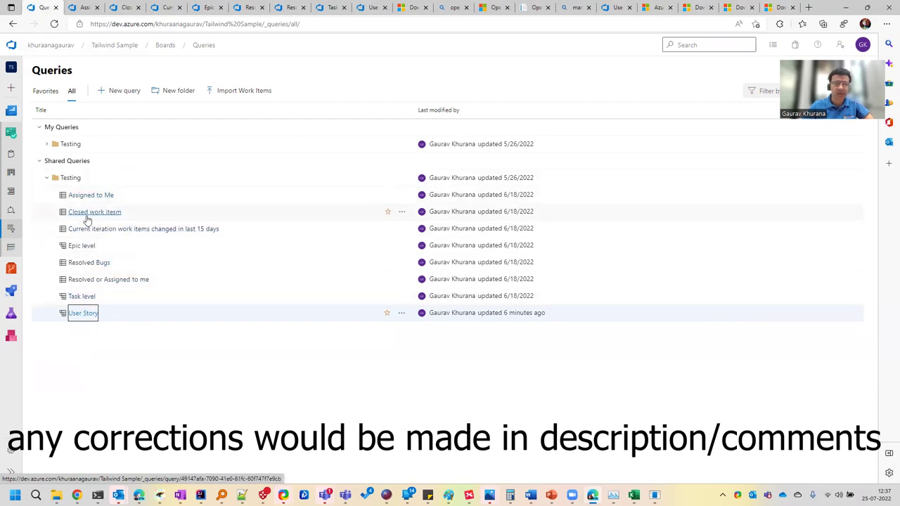
Check the Assigned to Me, Closed, Current iteration and Epic level results, then open user story 90
click(85, 7)
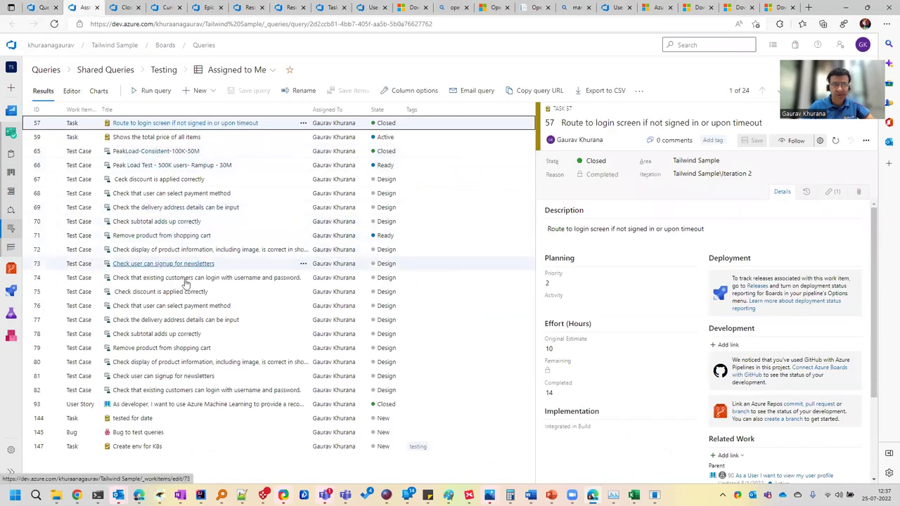
click(125, 7)
click(166, 7)
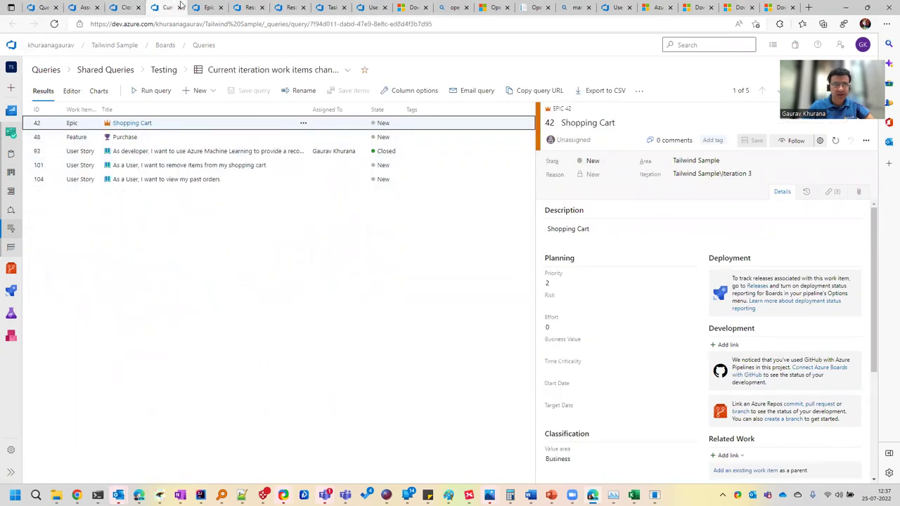
click(208, 7)
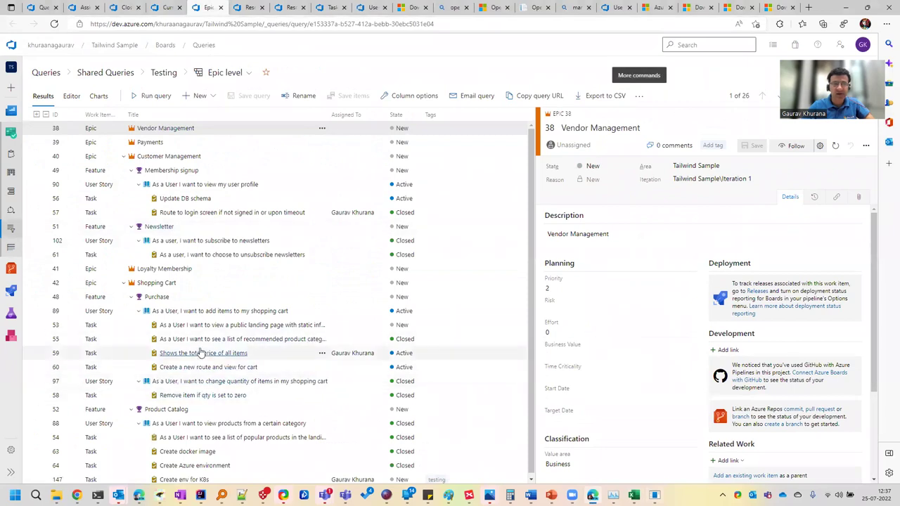
scroll(237, 295, down, 1)
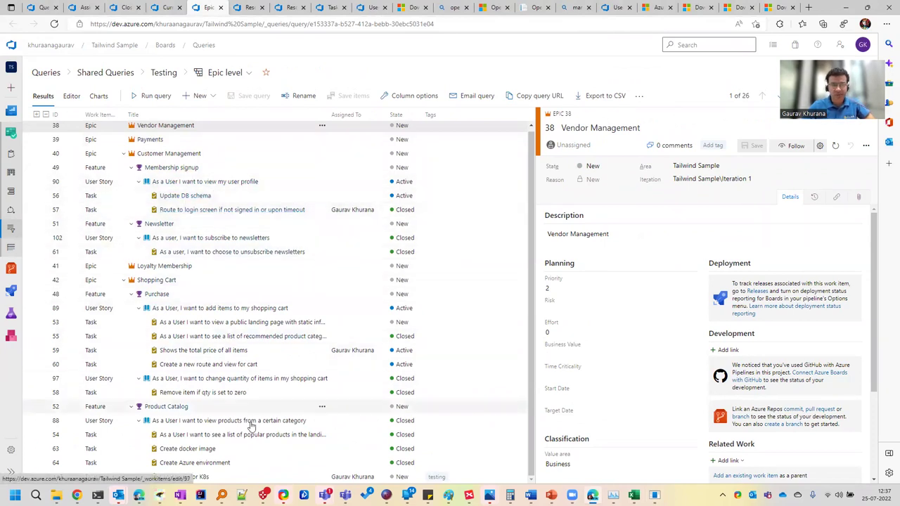
click(260, 185)
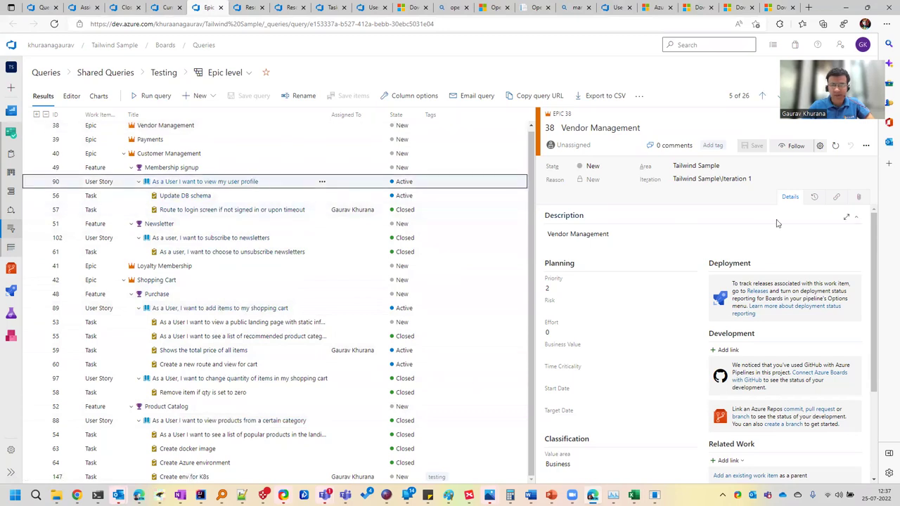
Add a child Task 'test case creation for user profile' under story 90 and save it as task 148
click(865, 147)
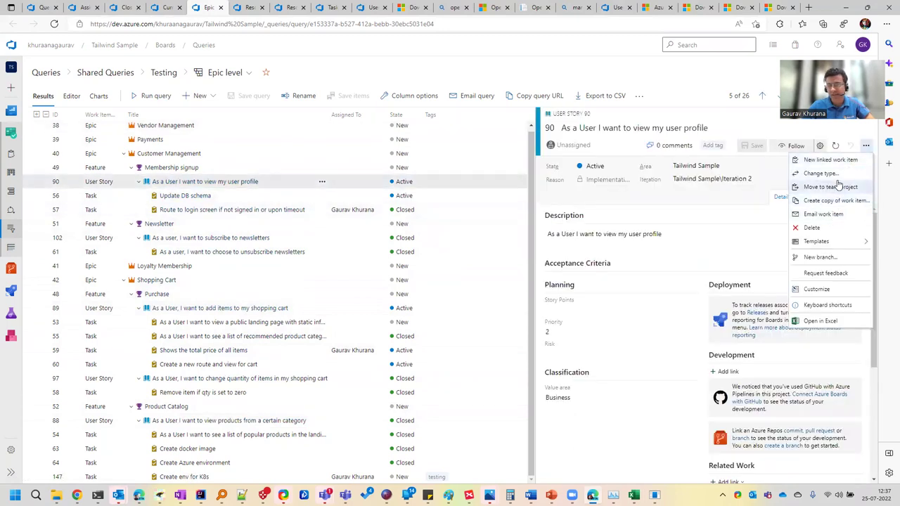
click(828, 159)
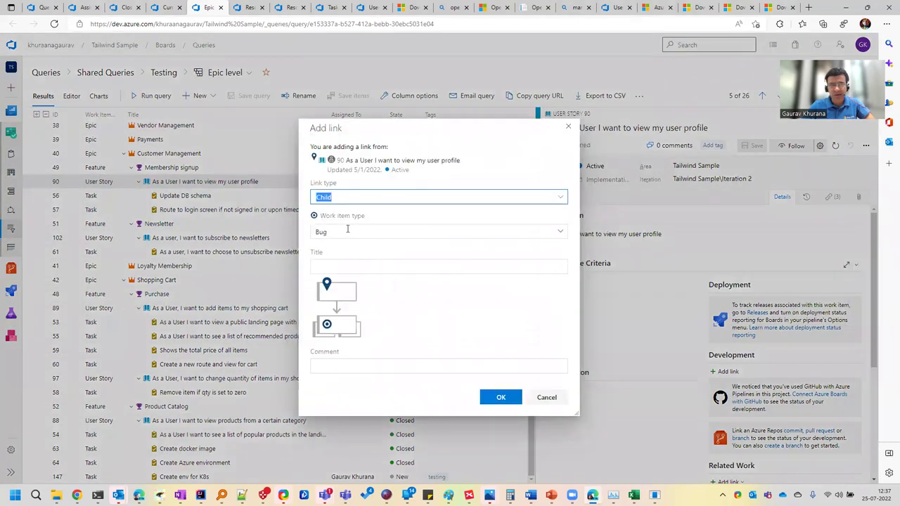
click(347, 229)
key(t)
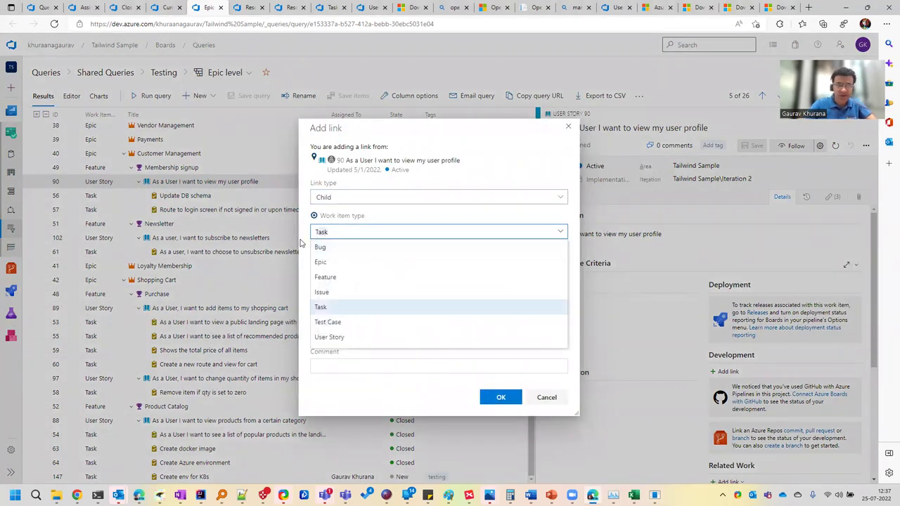
key(Tab)
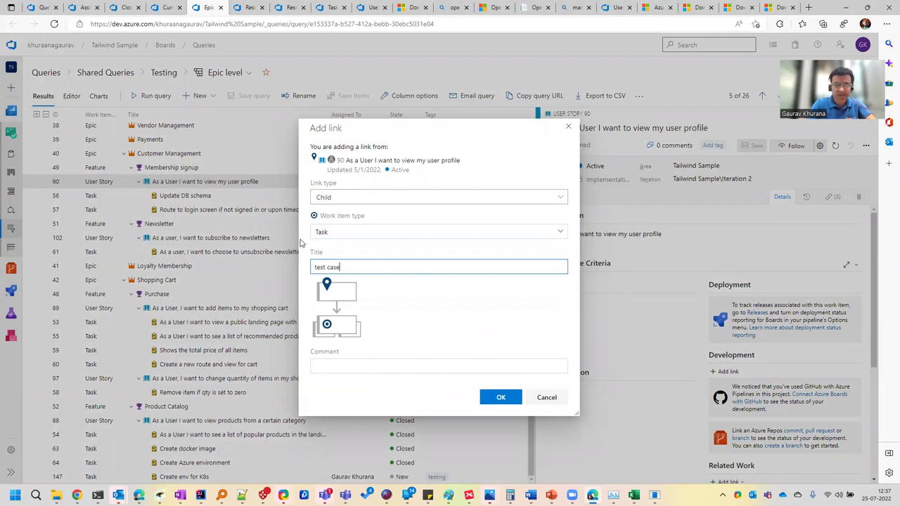
text(test case creation)
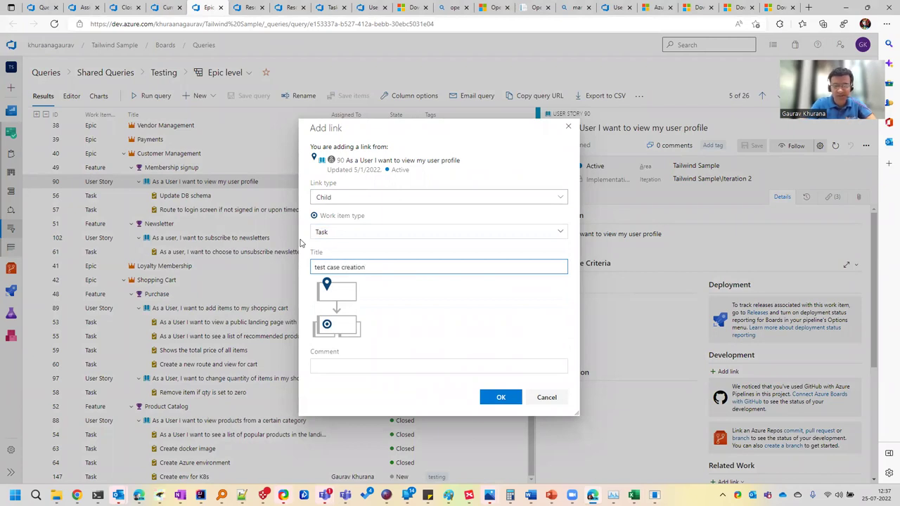
text( for user profile)
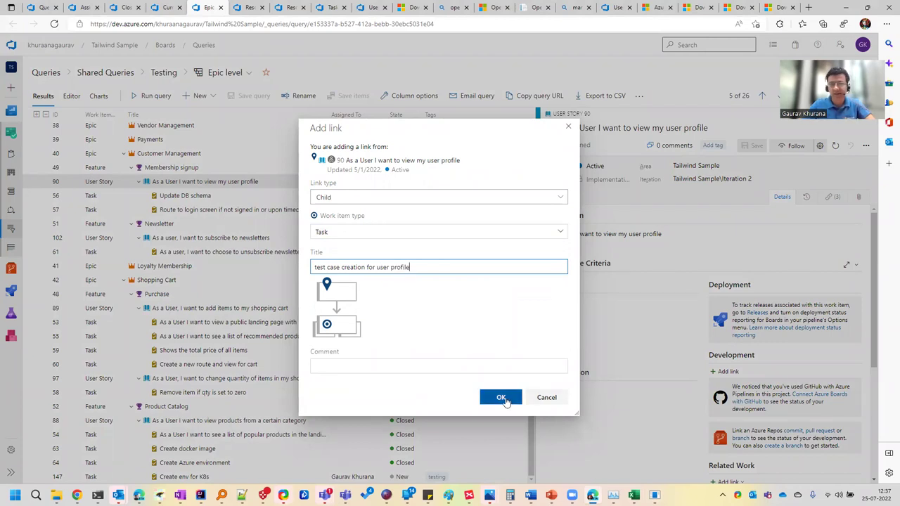
click(501, 398)
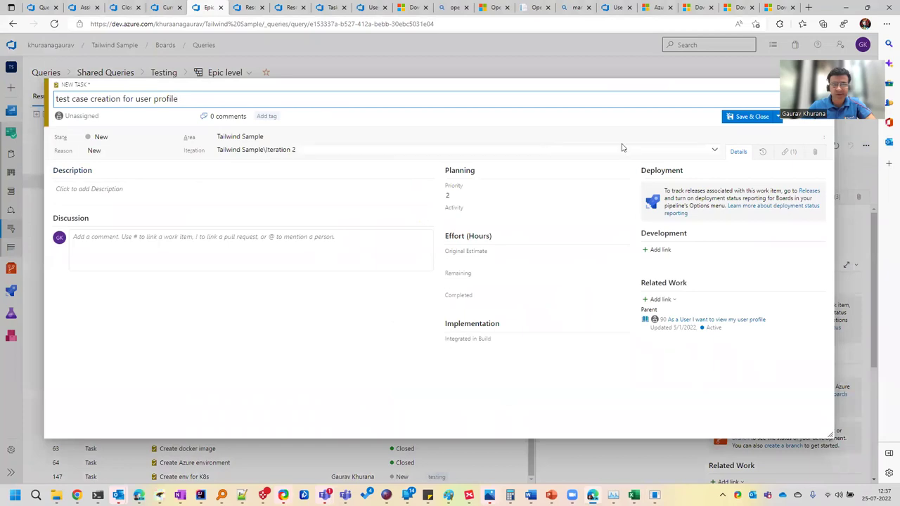
click(778, 117)
click(744, 130)
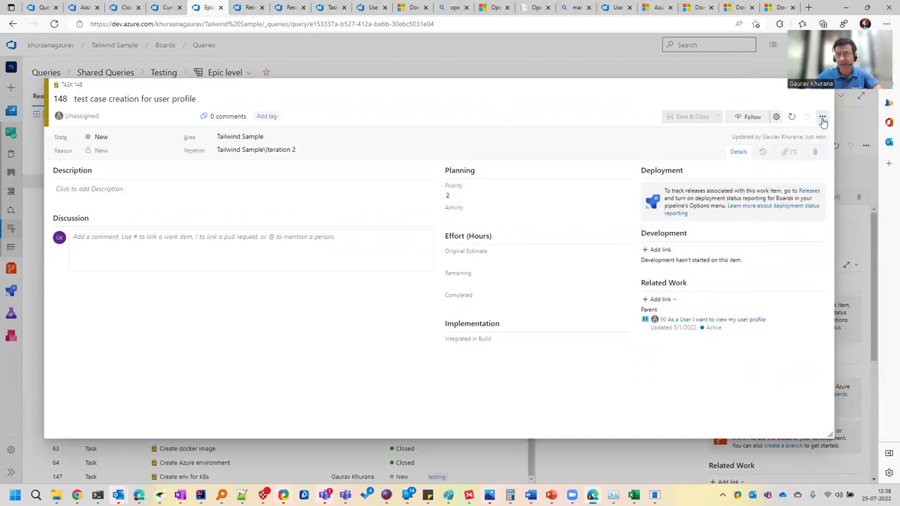
click(822, 118)
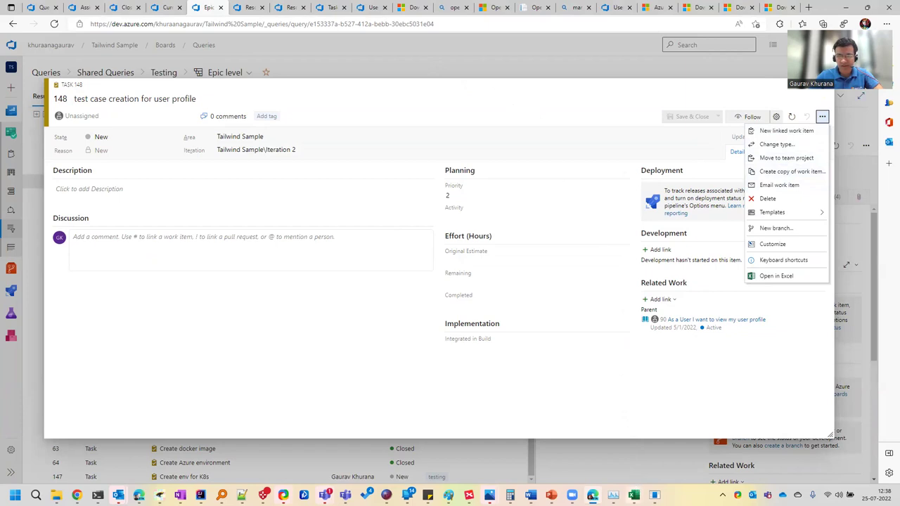
click(633, 495)
click(662, 466)
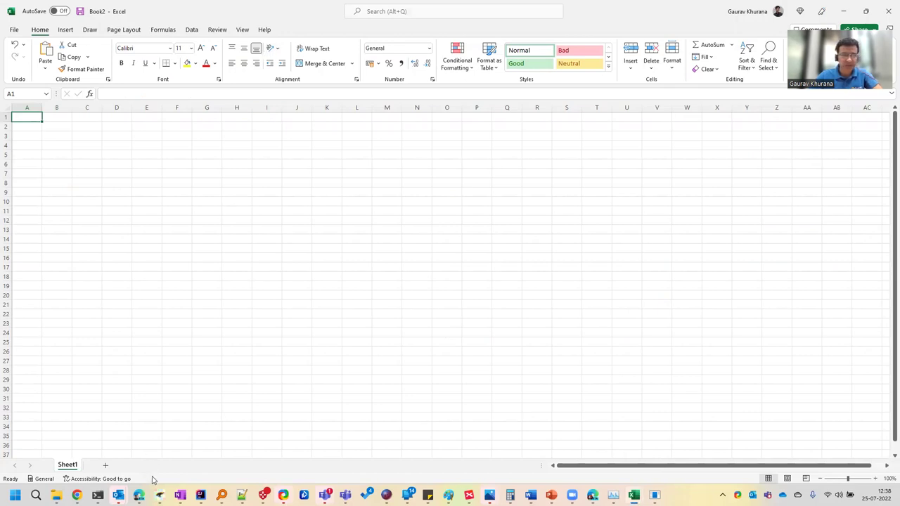
click(592, 494)
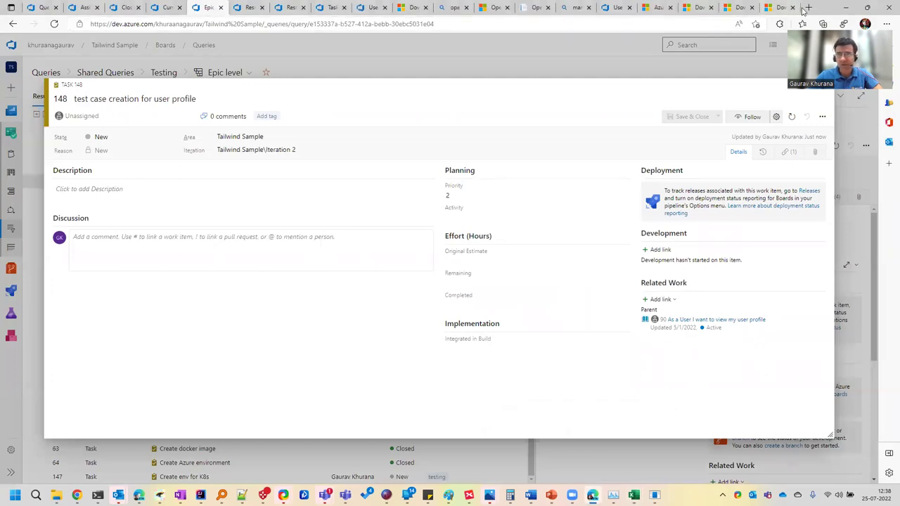
Highlight Azure DevOps Office Integration 2019 in the Other Tools downloads list, then switch to Excel's Book2
click(743, 8)
click(699, 8)
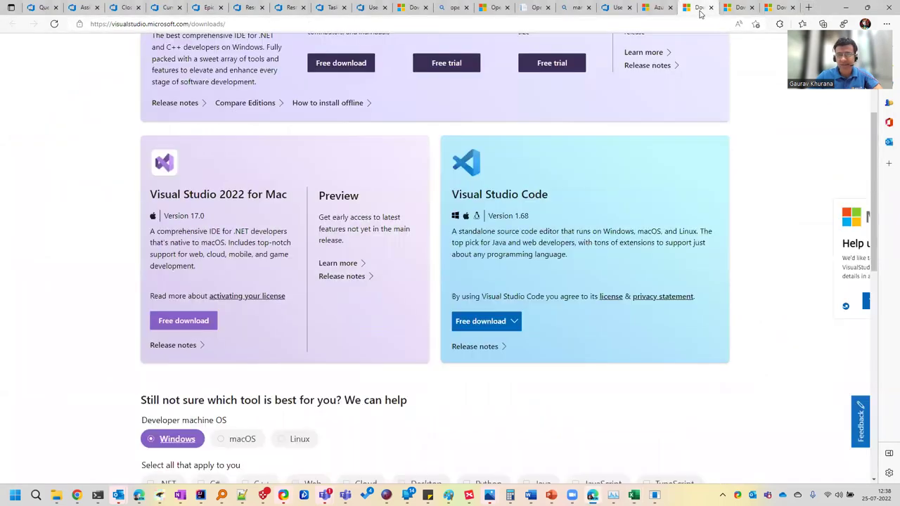
click(496, 8)
click(414, 8)
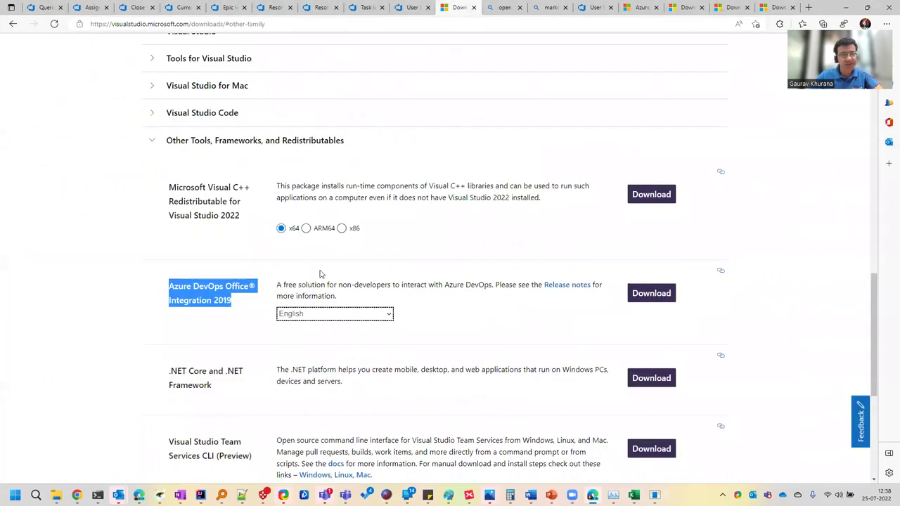
click(234, 300)
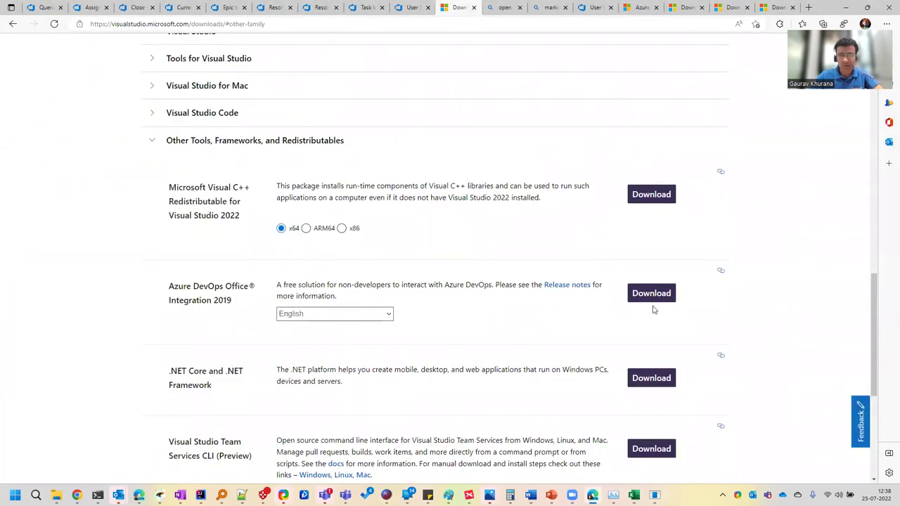
drag(235, 302, 169, 289)
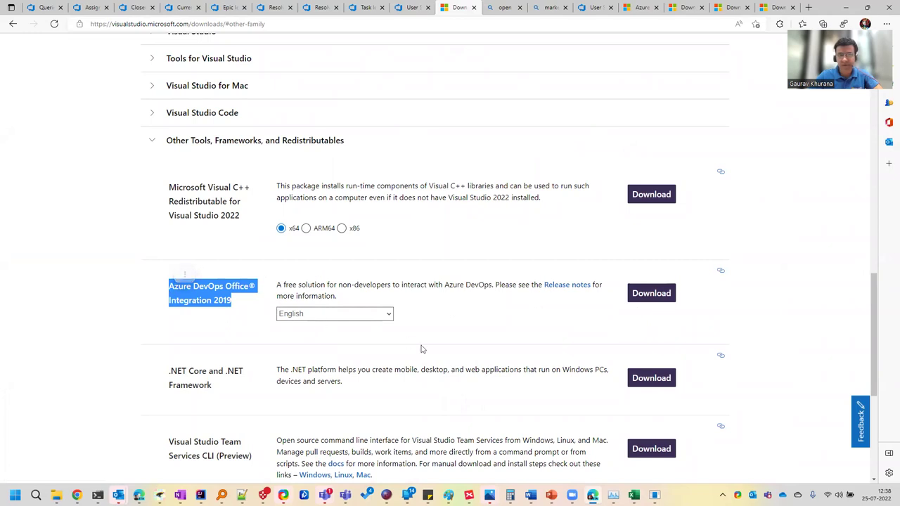
click(633, 495)
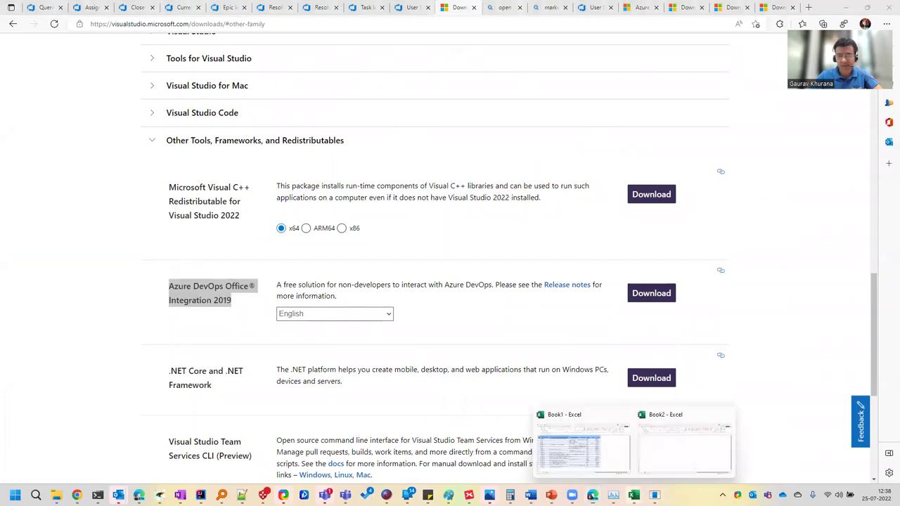
click(652, 460)
In Excel Options, manage COM Add-ins and tick the Azure DevOps Add-in
click(16, 31)
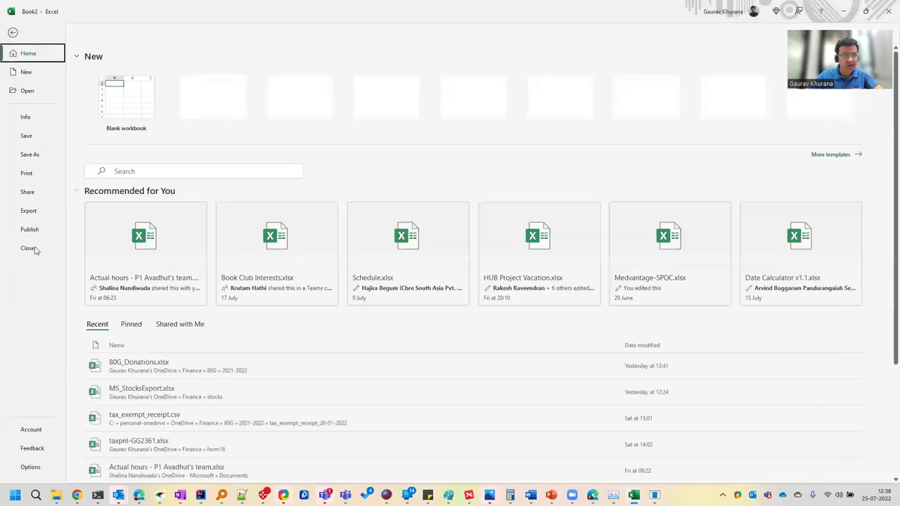
click(27, 467)
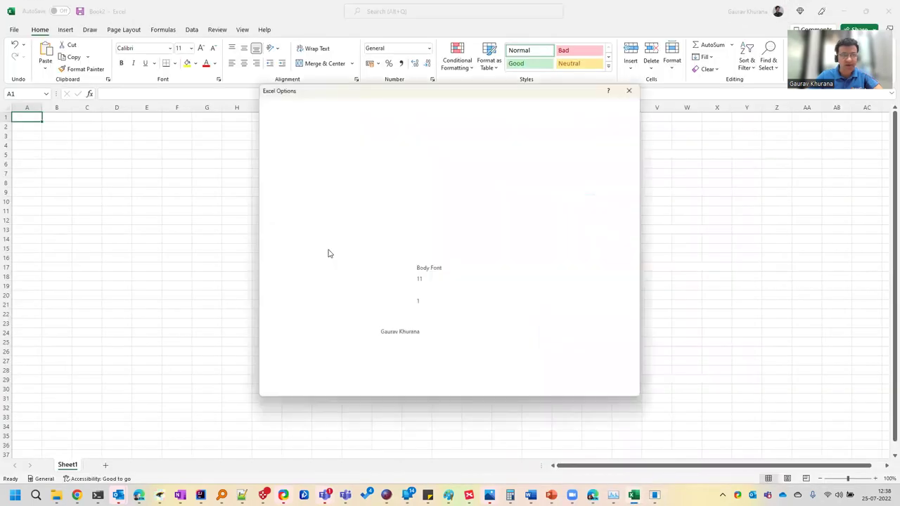
click(292, 235)
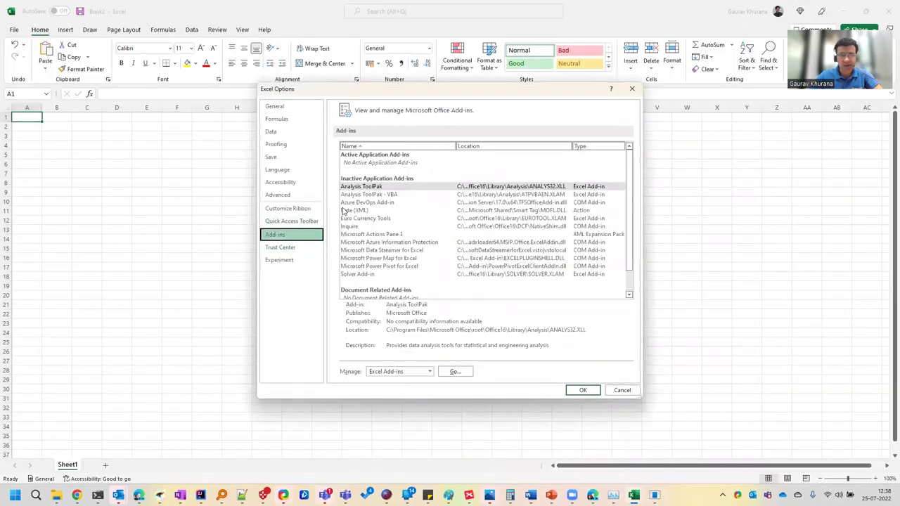
click(412, 372)
click(404, 388)
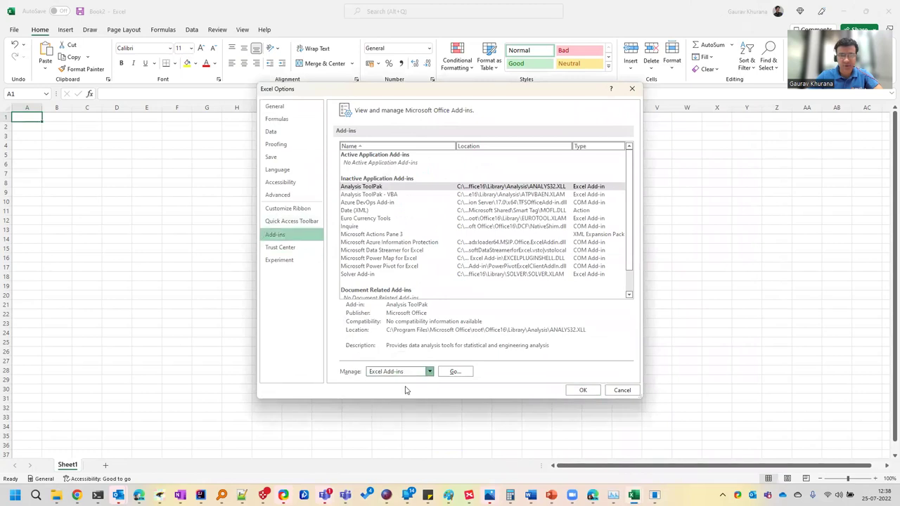
click(442, 375)
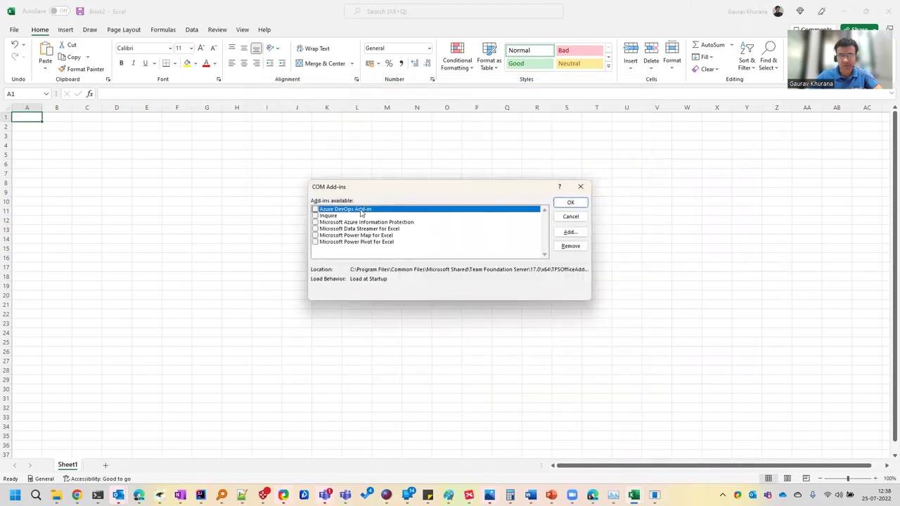
click(565, 203)
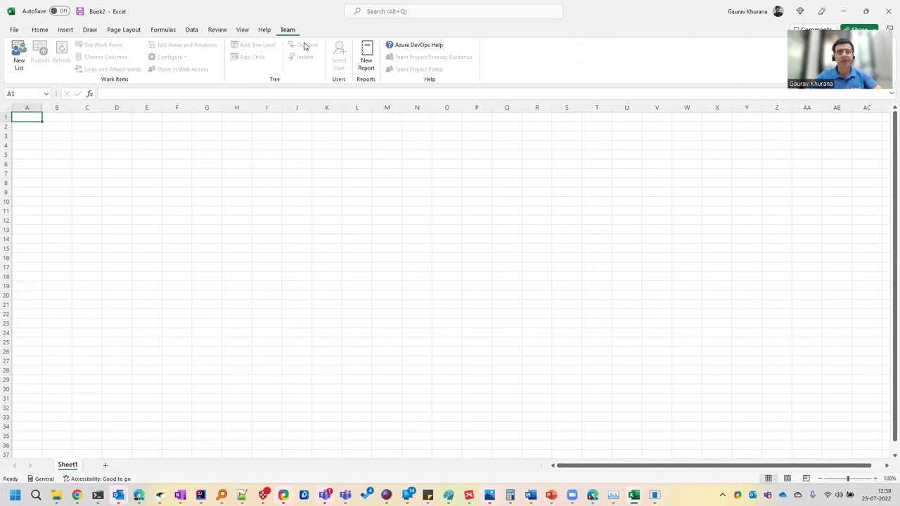
Start a Team New List and bring up the Add Azure DevOps Server form, then go to the browser
click(19, 68)
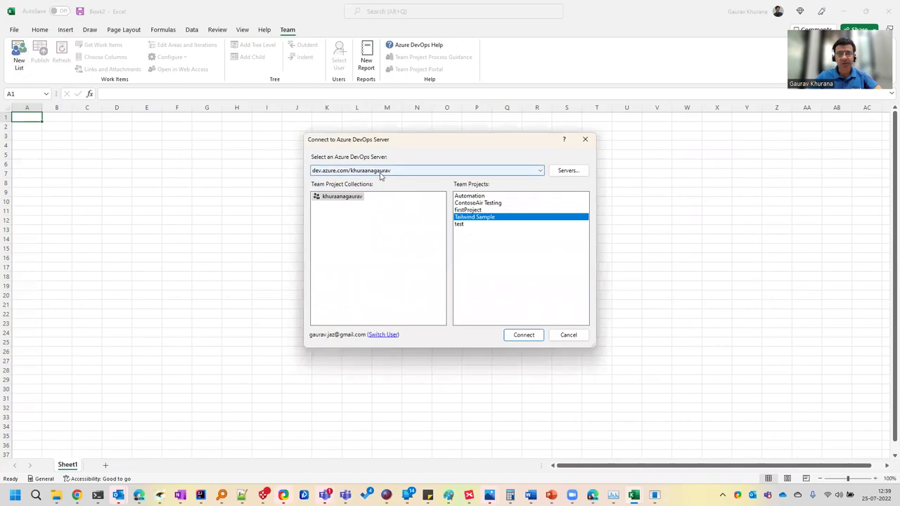
click(568, 172)
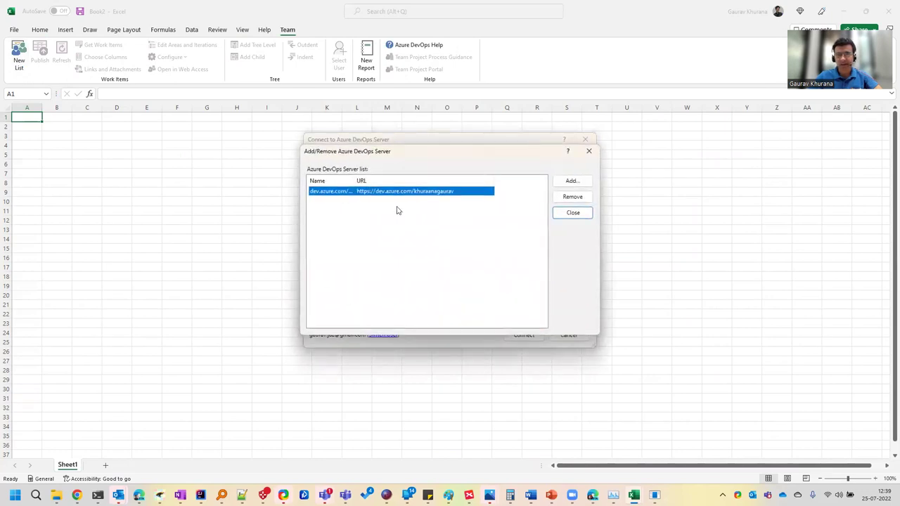
click(570, 182)
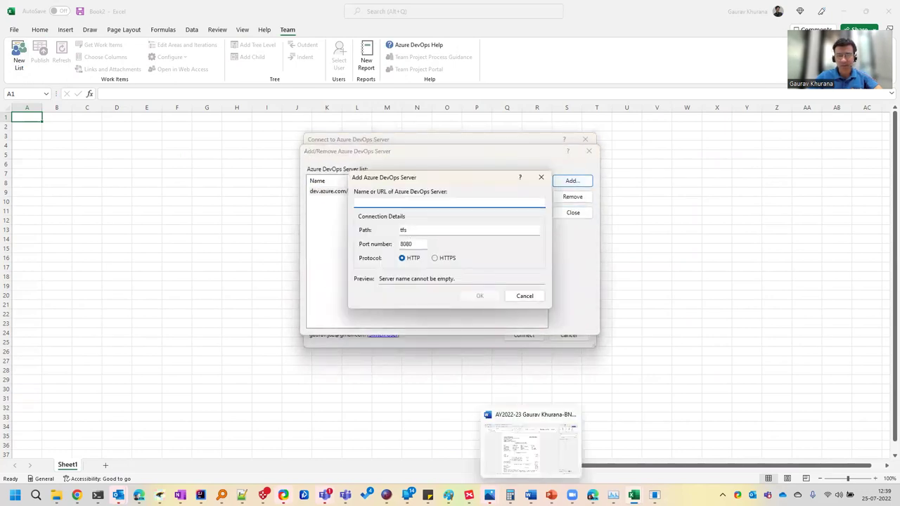
click(612, 448)
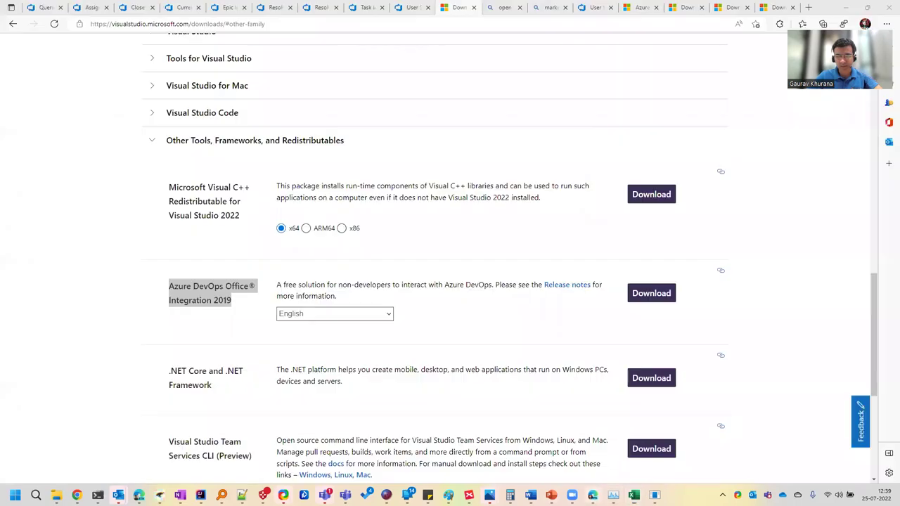
Show the Assigned to Me query, select the organisation URL in the address bar, and return to Excel
click(89, 9)
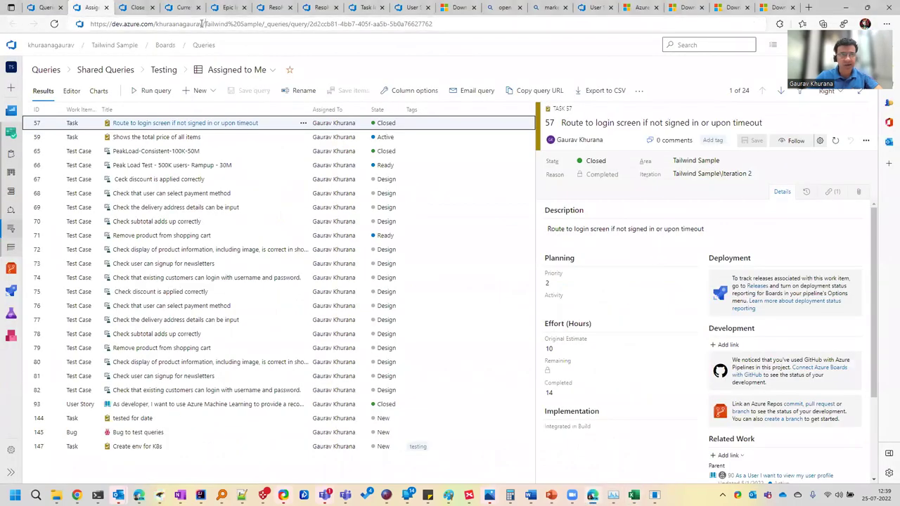
drag(204, 24, 90, 33)
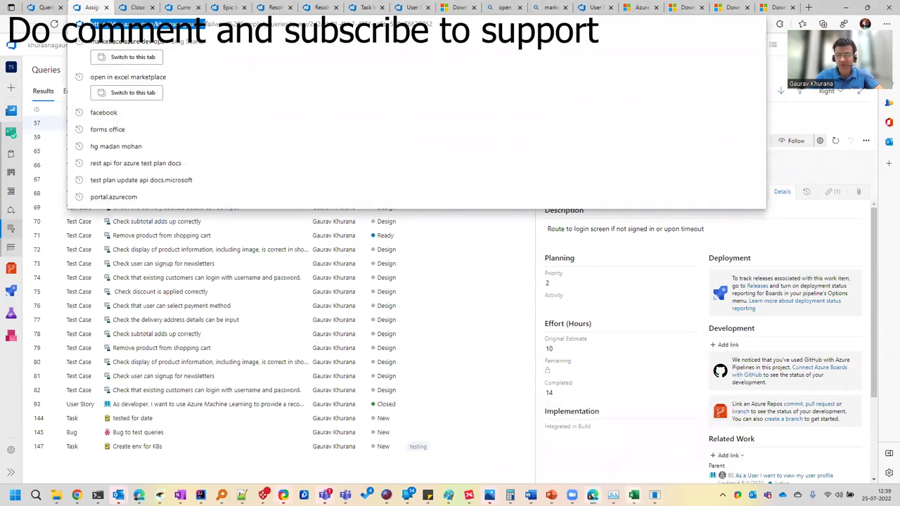
click(633, 495)
click(685, 450)
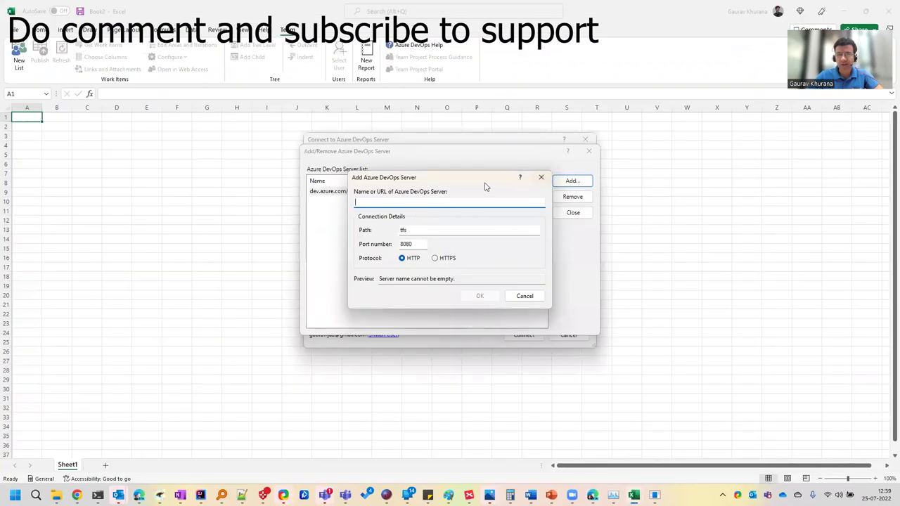
Close the Add Server and server list dialogs without adding, then connect to Tailwind Sample
drag(485, 185, 478, 222)
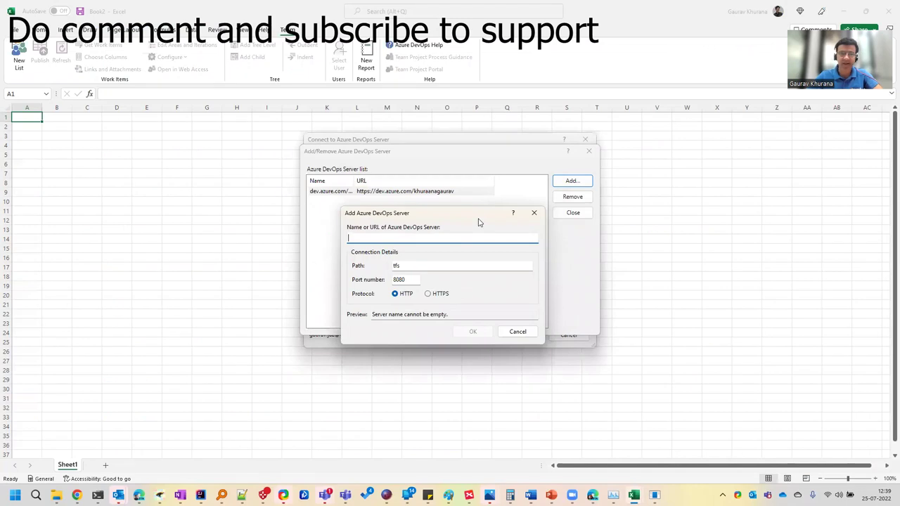
click(534, 213)
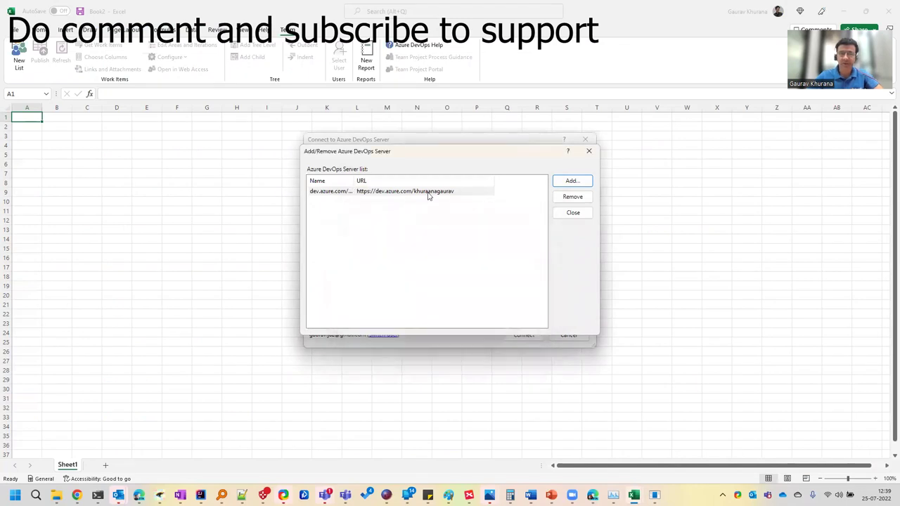
click(588, 150)
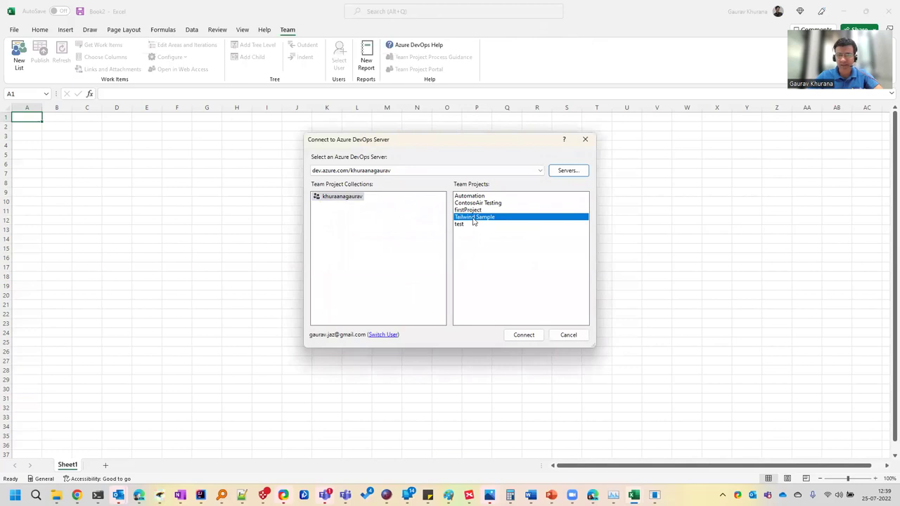
click(522, 334)
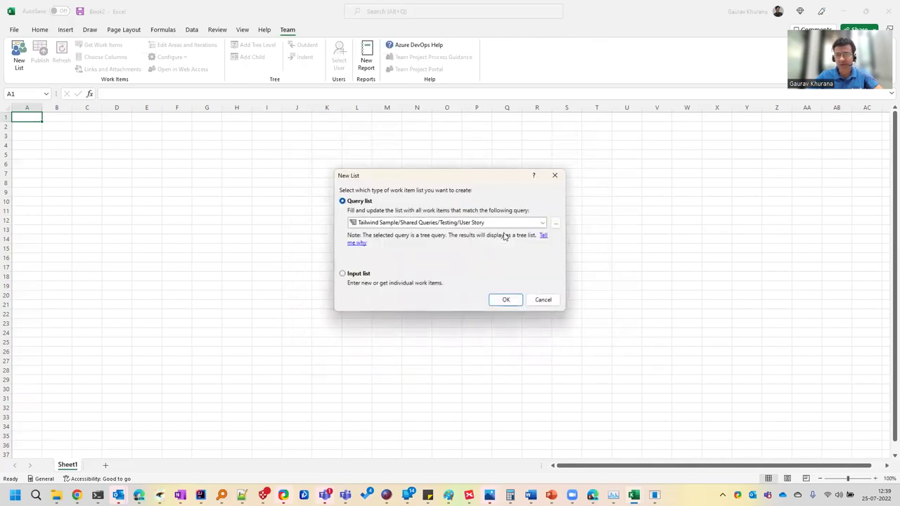
Load the Shared Queries/Testing/User Story query into Book2 as a tree list, accepting the warning
click(542, 223)
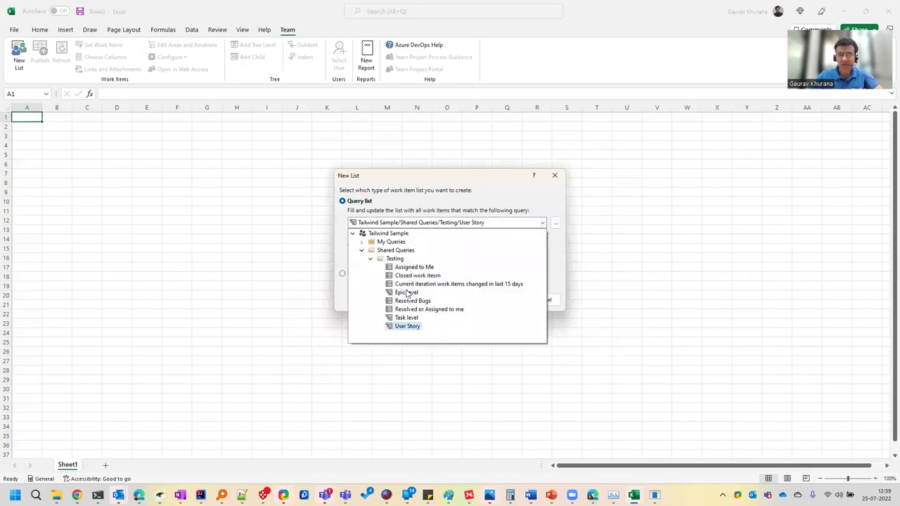
click(411, 329)
click(501, 301)
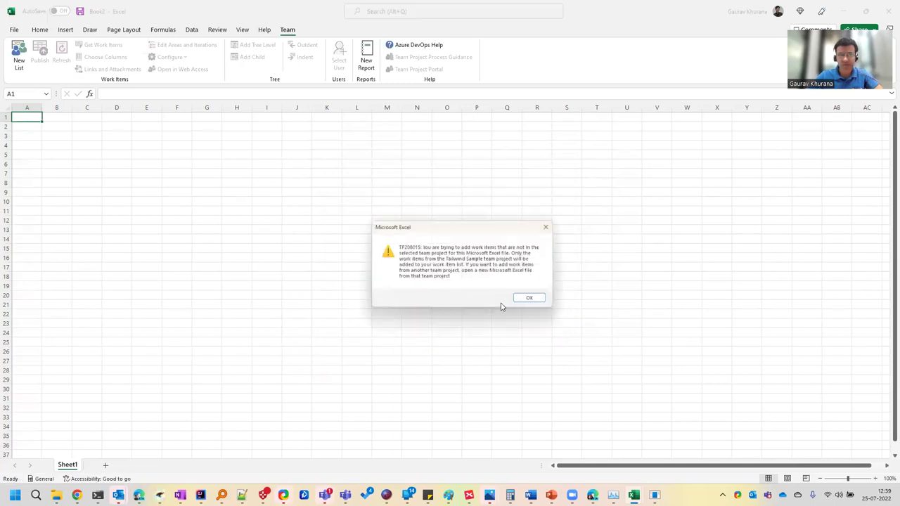
click(535, 301)
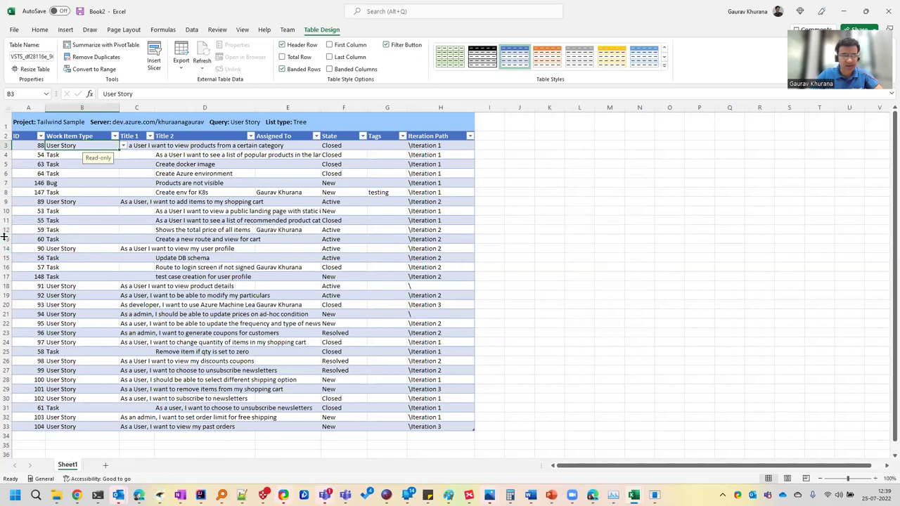
Clear row 13 and enter the title 'Test Automation for Shopping cart' plus an assignee
right_click(6, 239)
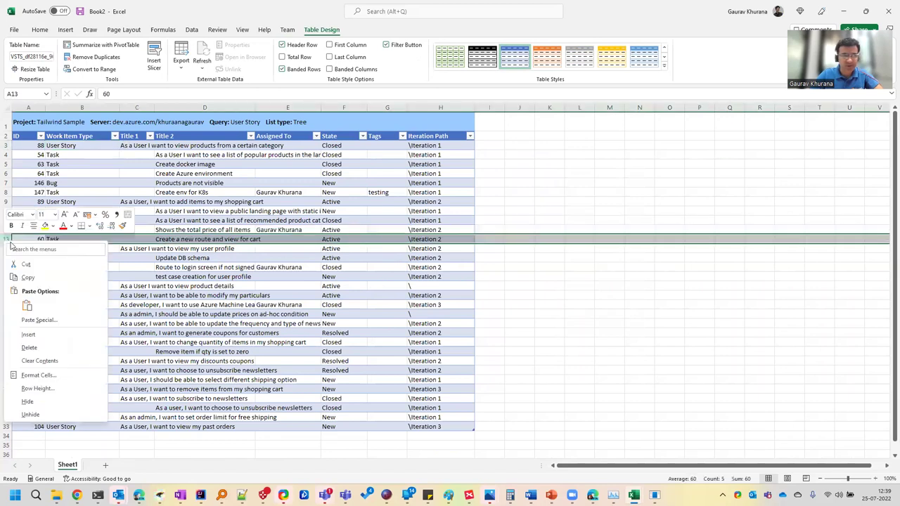
click(46, 336)
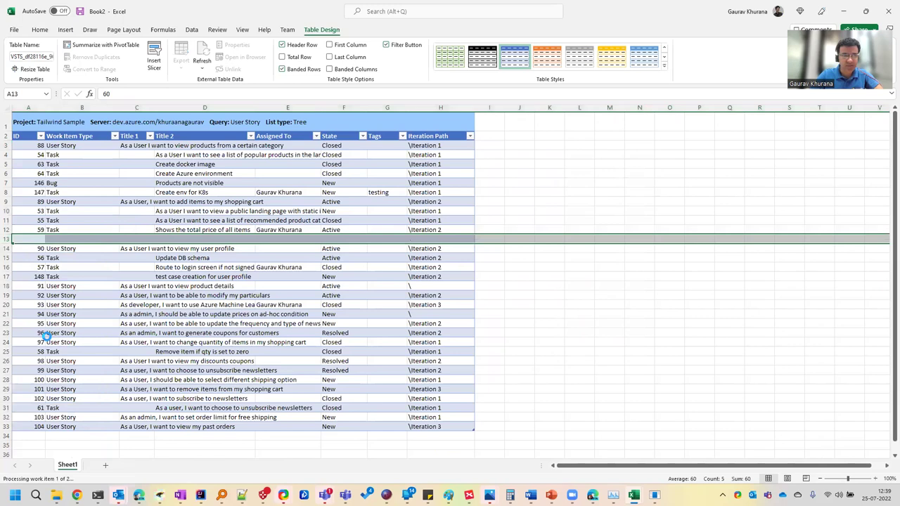
click(225, 239)
text(Test Aut)
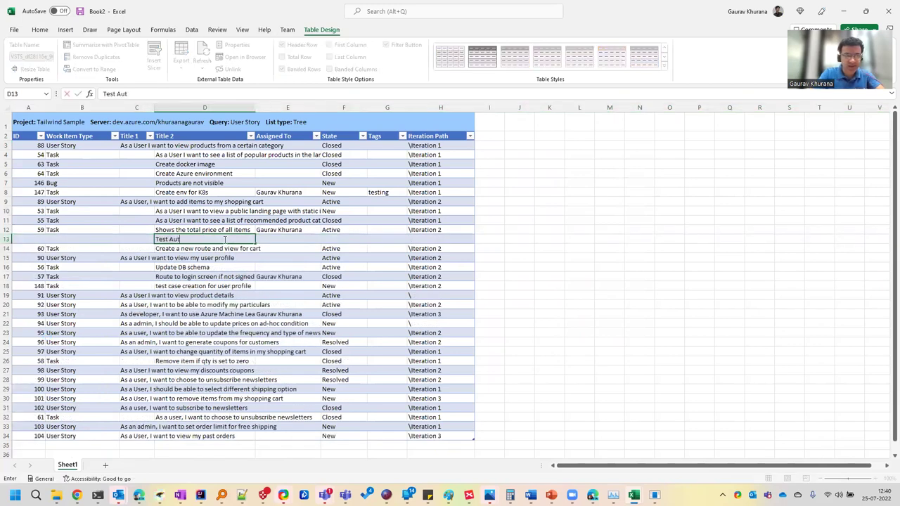
text(omation for Shoppin)
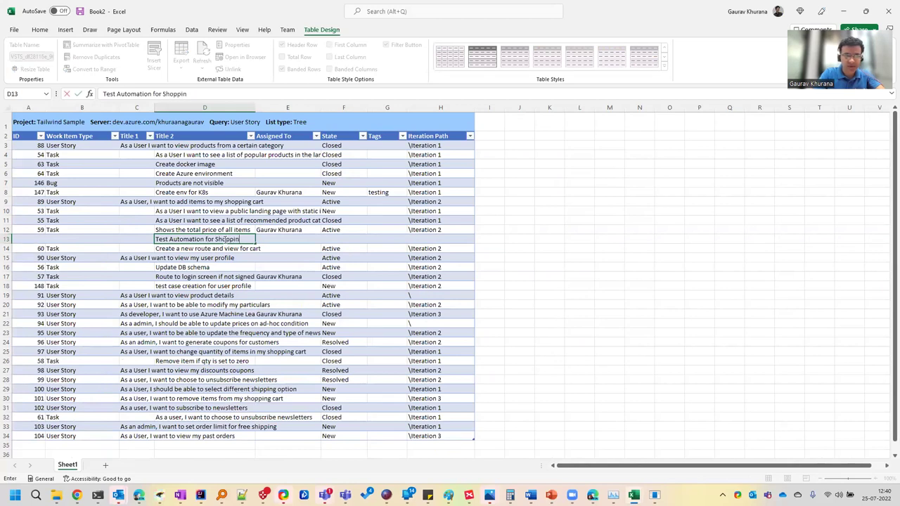
text(g cart)
key(Return)
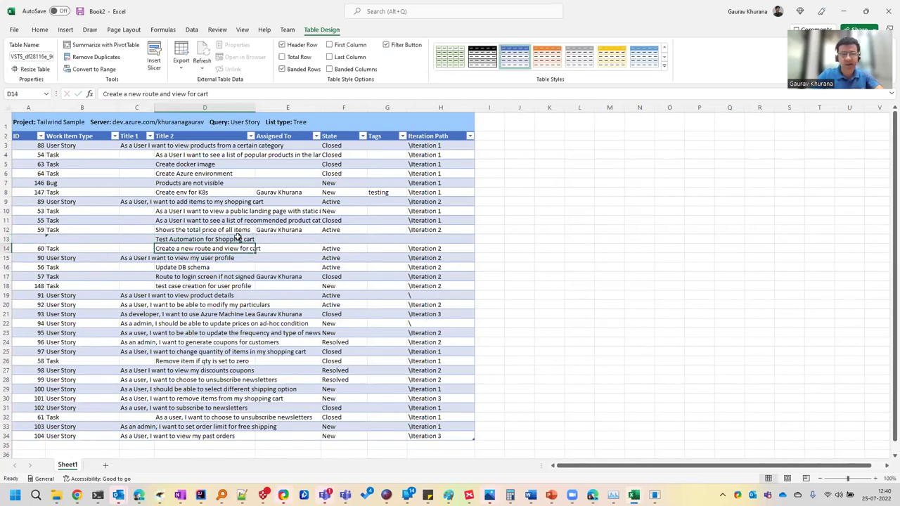
click(288, 240)
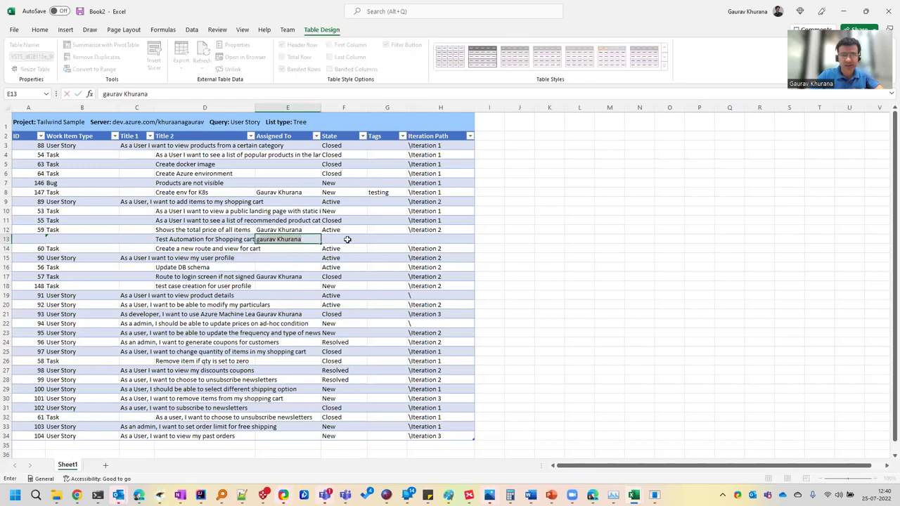
Set row 13's state to New, iteration to Iteration 3, and work item type to Task
click(348, 240)
text(New)
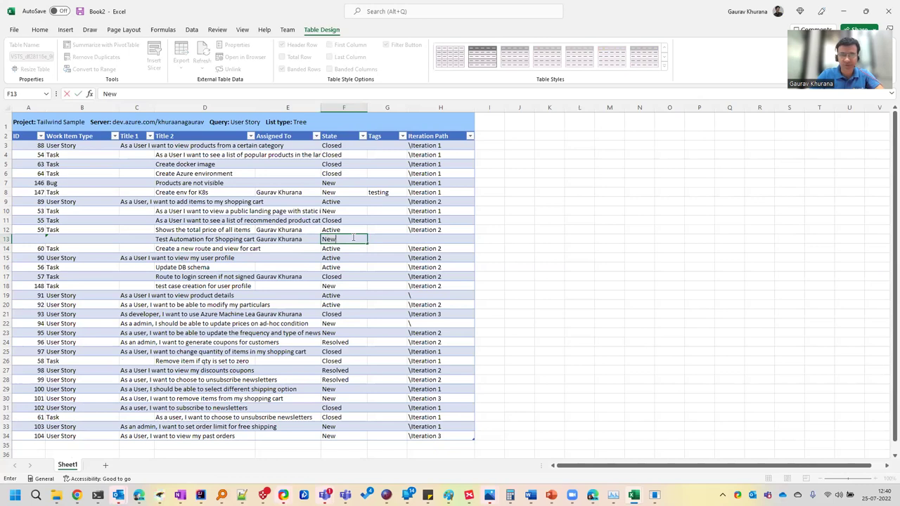
click(456, 240)
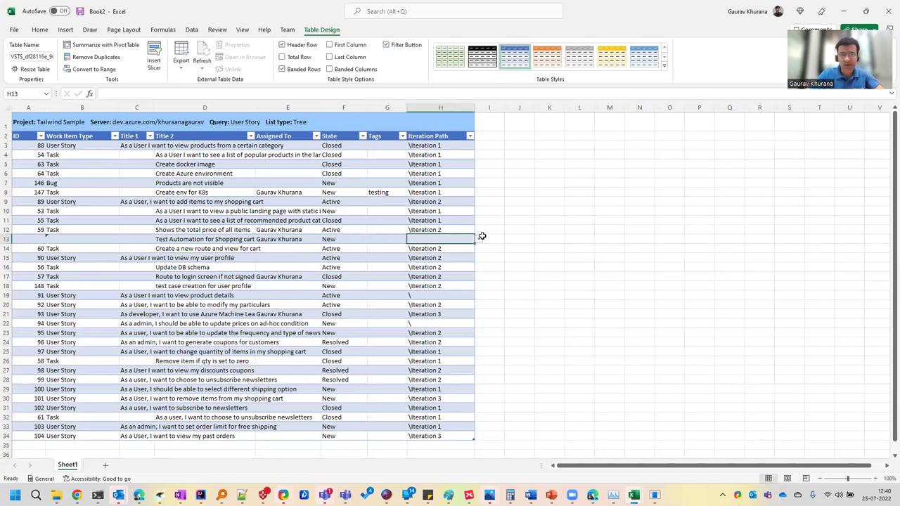
click(478, 239)
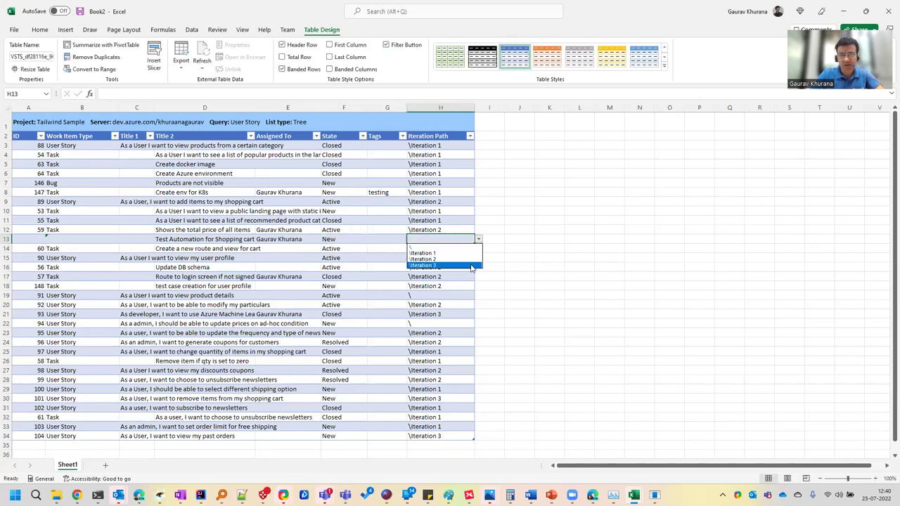
click(458, 263)
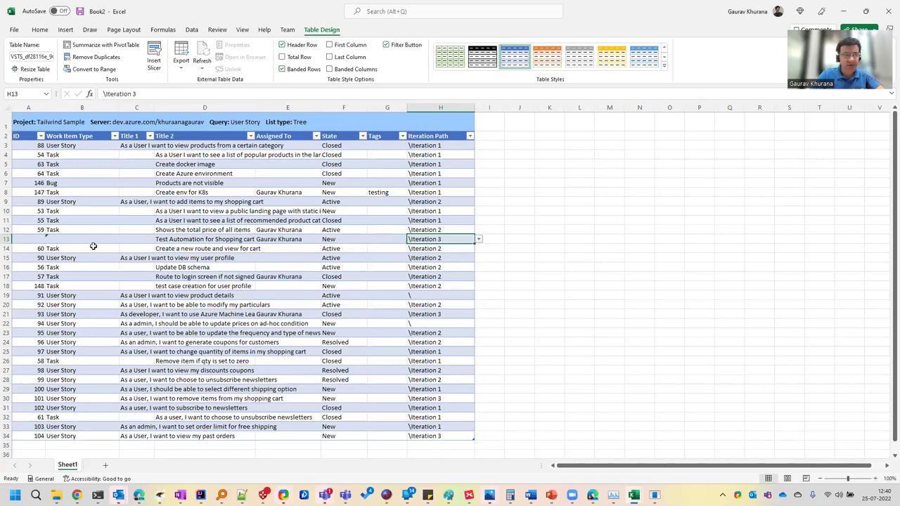
click(86, 242)
click(123, 239)
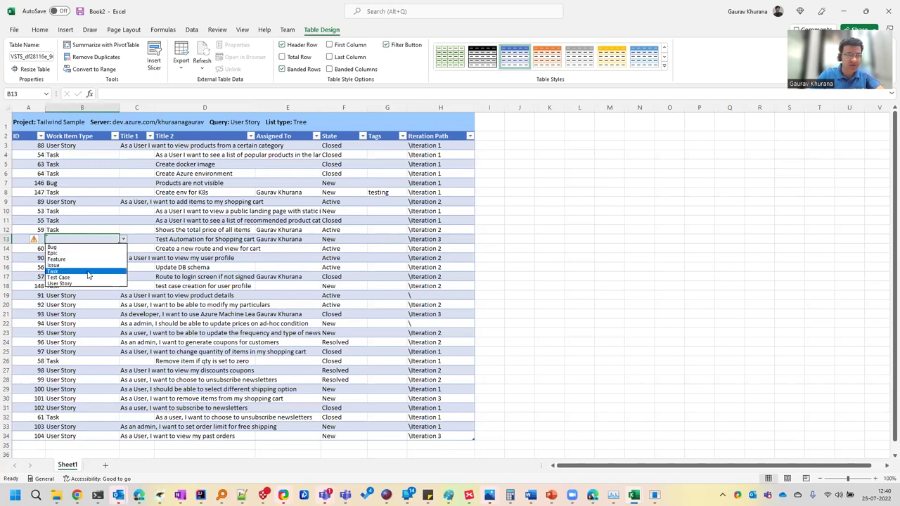
click(91, 271)
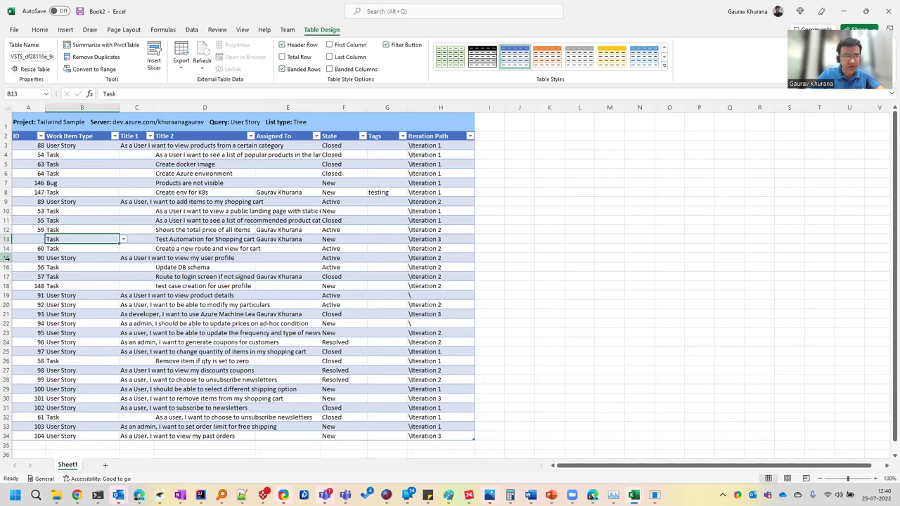
right_click(11, 258)
Insert a new row at row 15 with the title 'As a user I want to do payment'
click(43, 348)
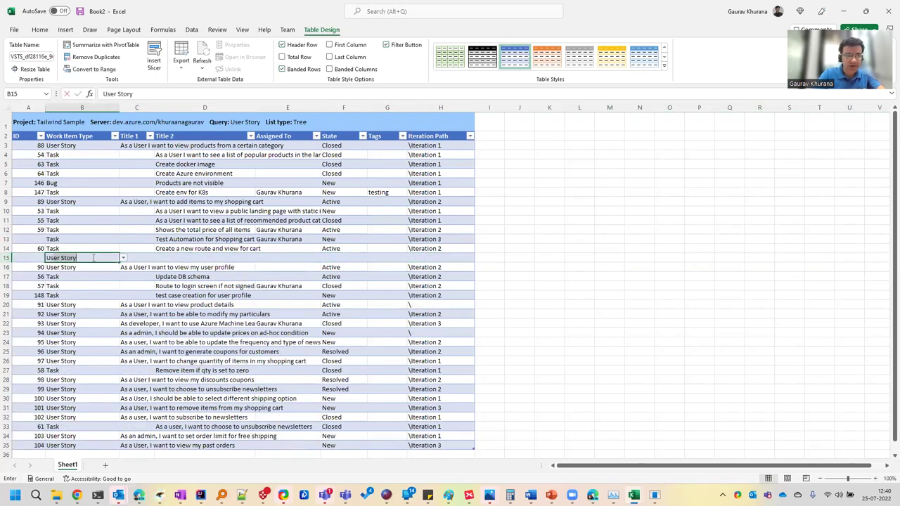
text(As w)
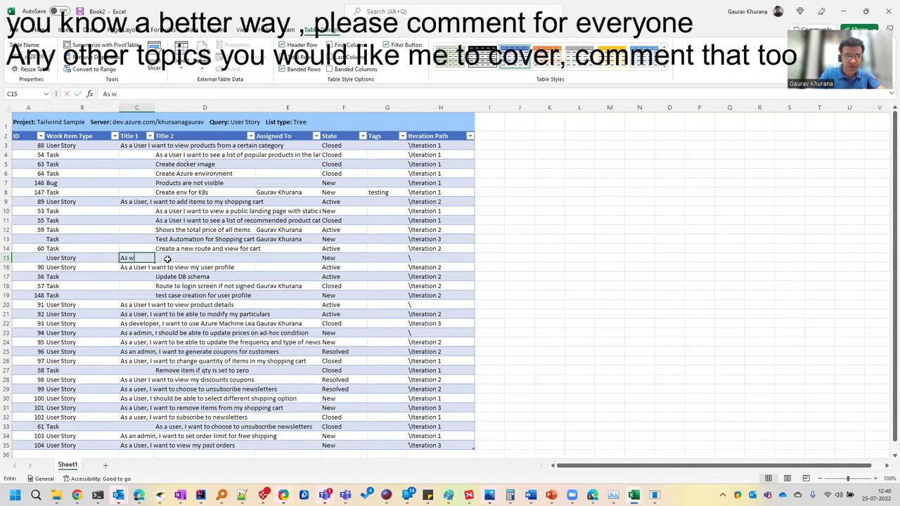
key(BackSpace)
text(a use)
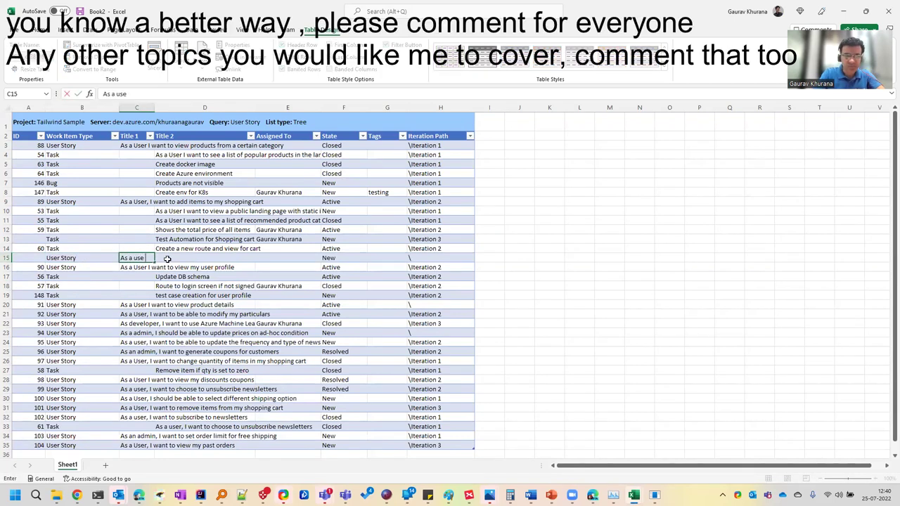
text(r i want to do payment)
key(Return)
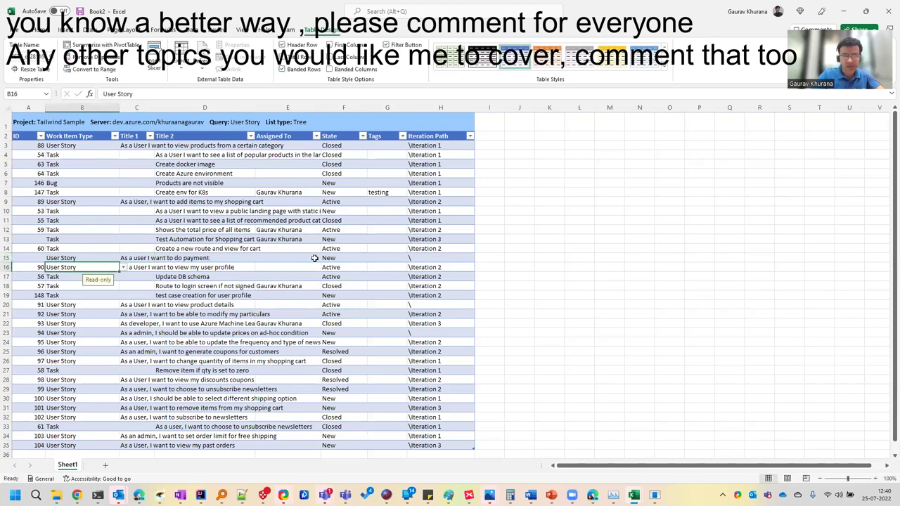
Set the new story's Iteration Path to \Iteration 1 and widen the Title 1 column
click(443, 258)
click(479, 260)
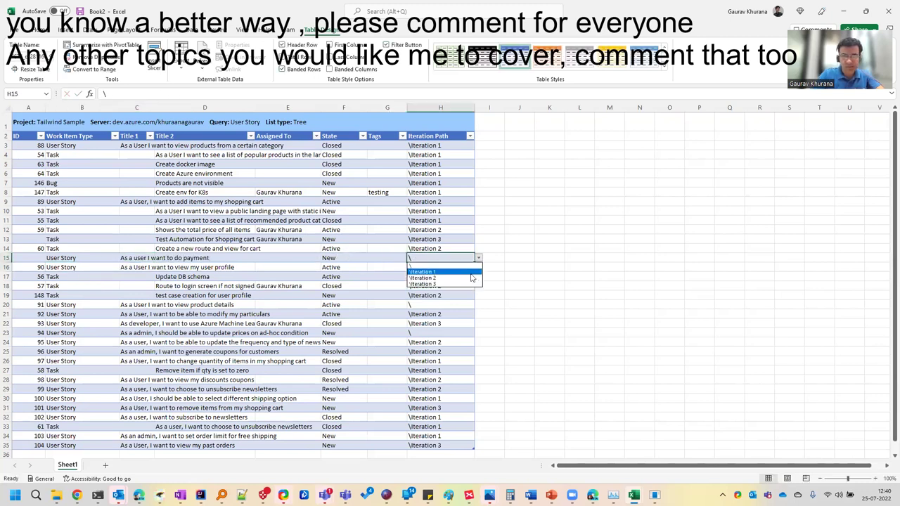
click(470, 273)
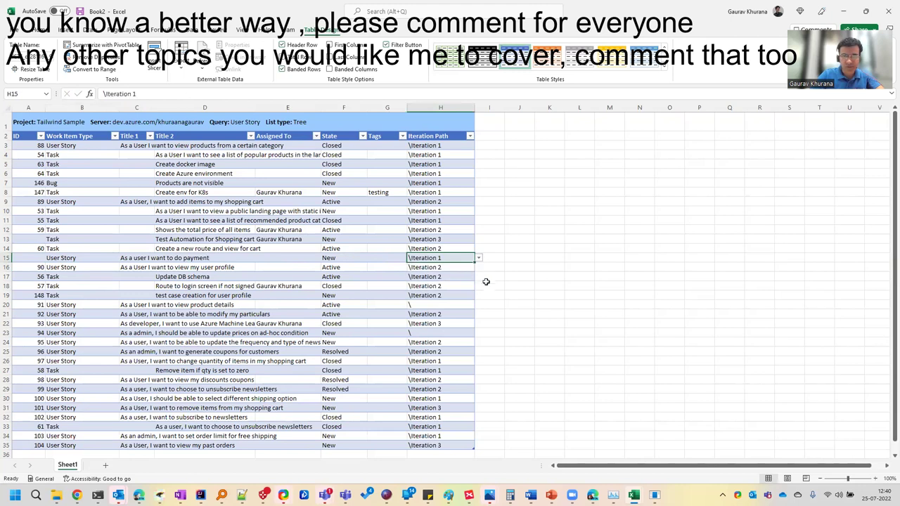
double_click(156, 106)
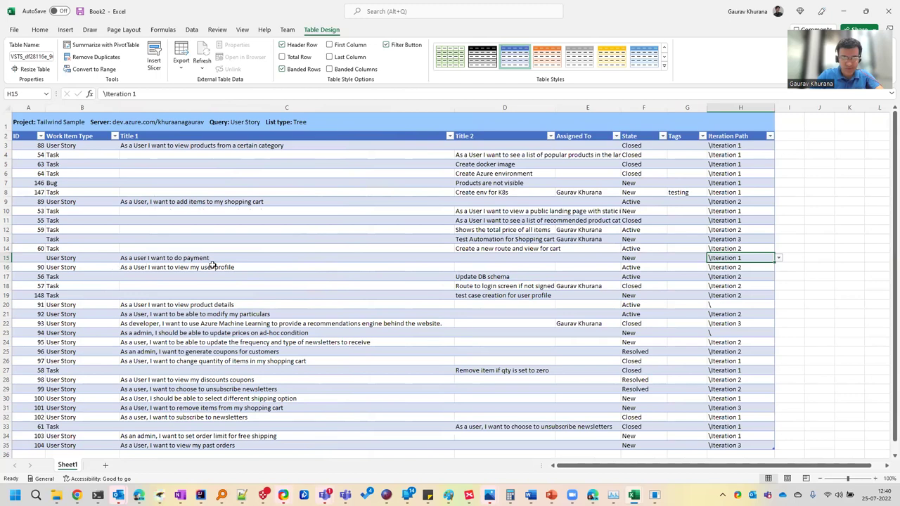
click(164, 259)
Publish the new task and user story so they receive IDs 149 and 150
click(31, 258)
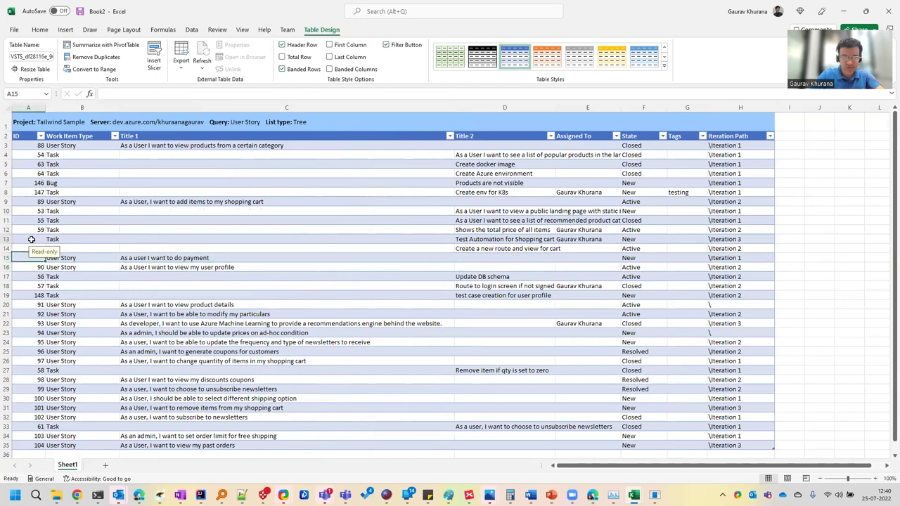
click(31, 239)
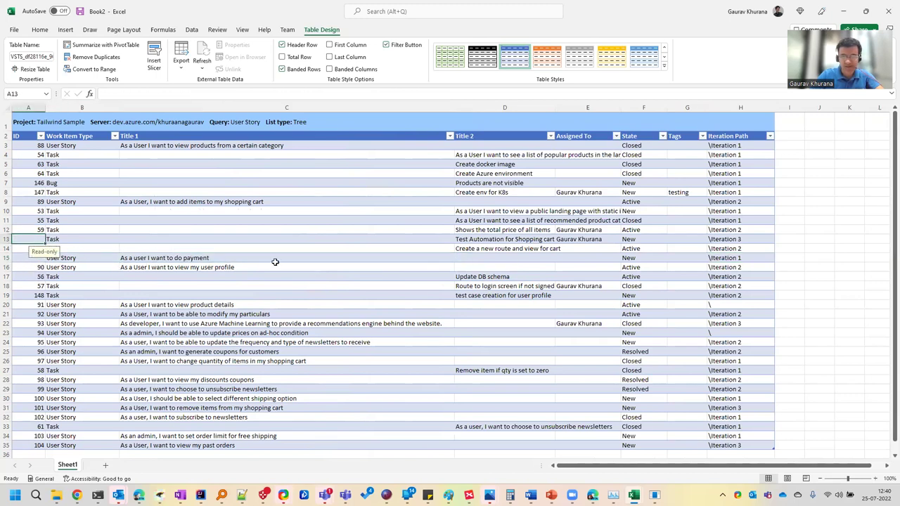
scroll(311, 50, up, 1)
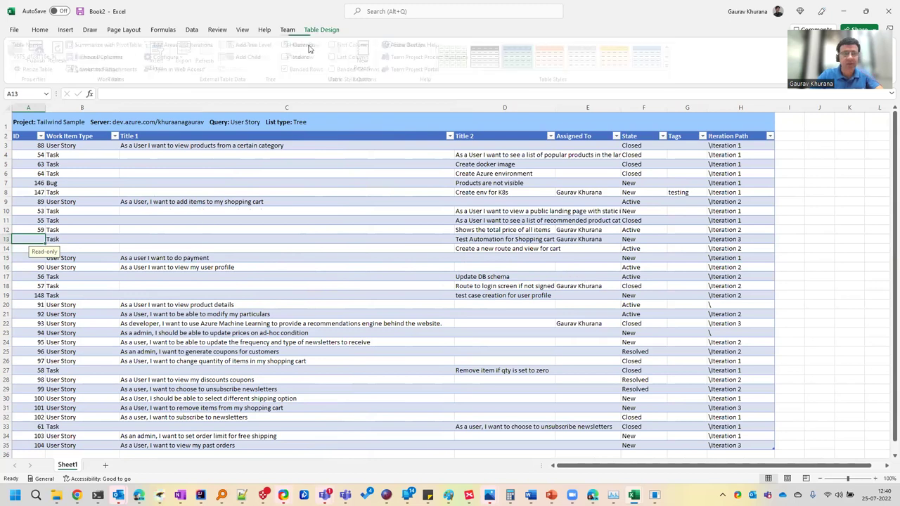
click(41, 61)
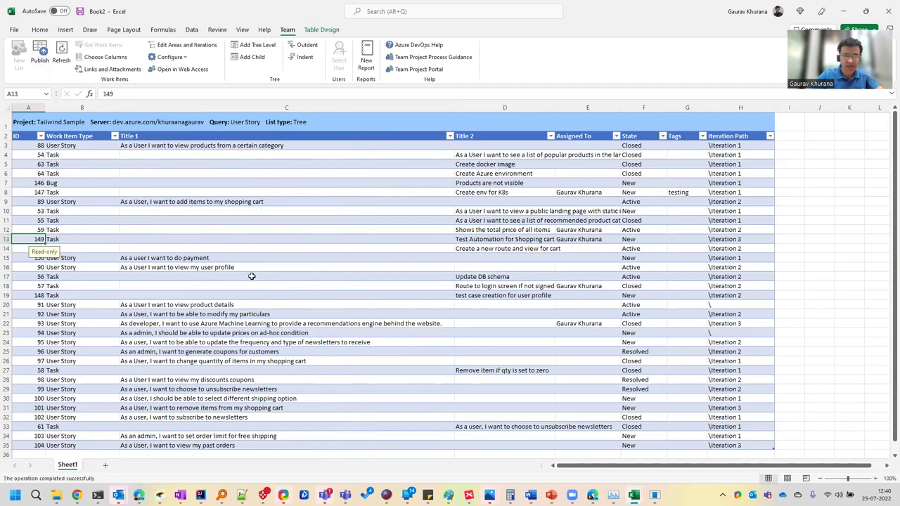
click(158, 248)
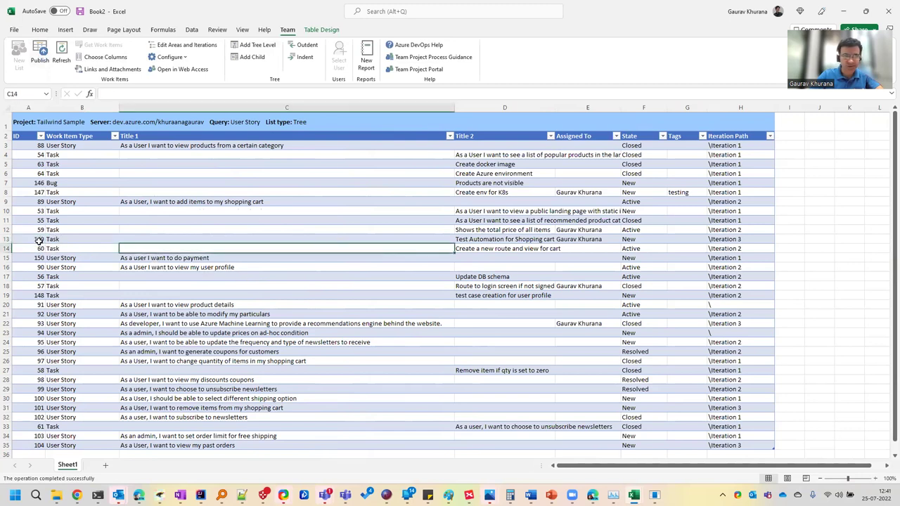
click(39, 239)
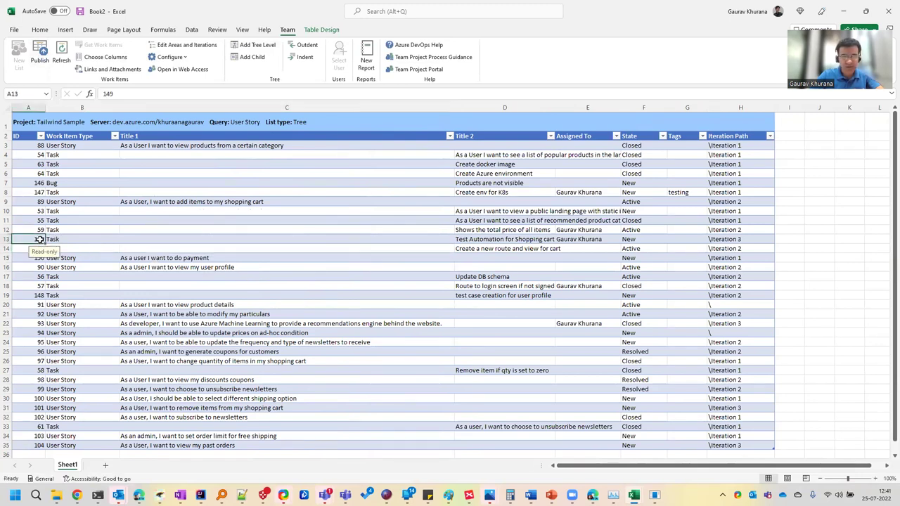
click(35, 259)
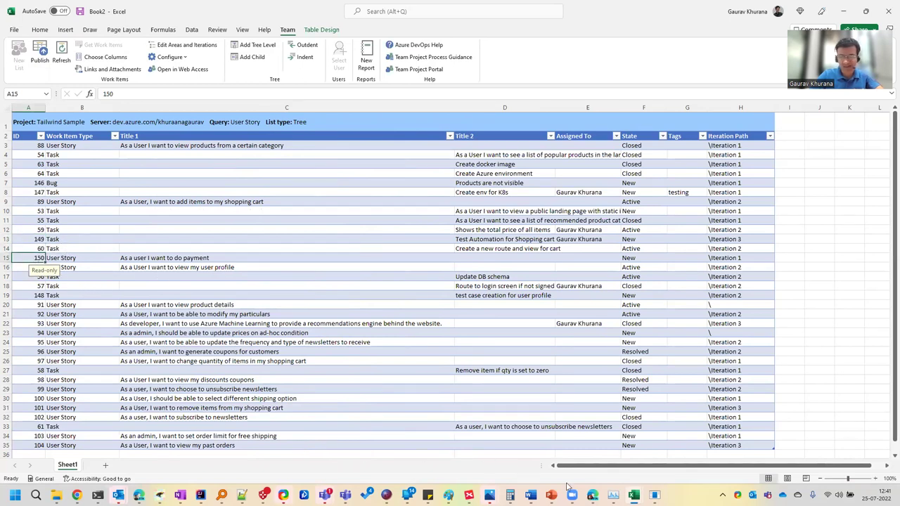
Switch to Azure Boards and run the User Story query in the Testing folder
mouse_move(592, 494)
click(602, 458)
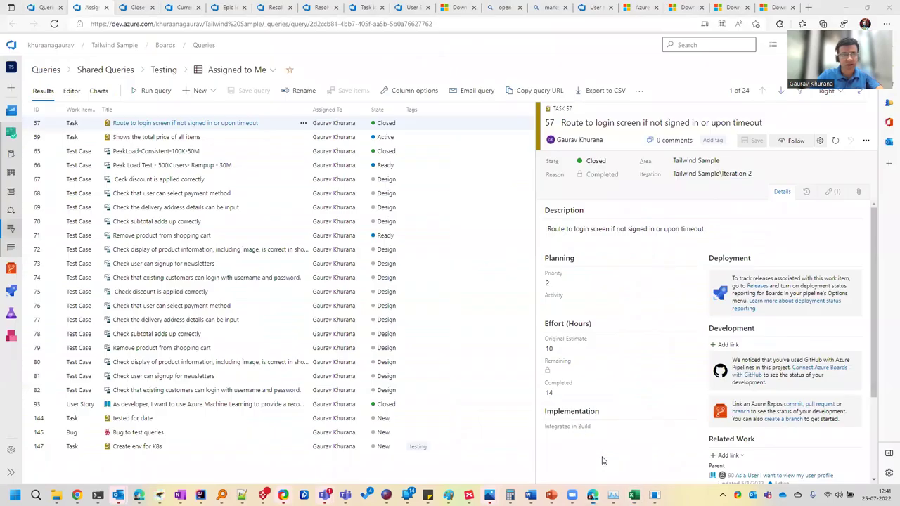
click(182, 9)
click(365, 8)
click(163, 72)
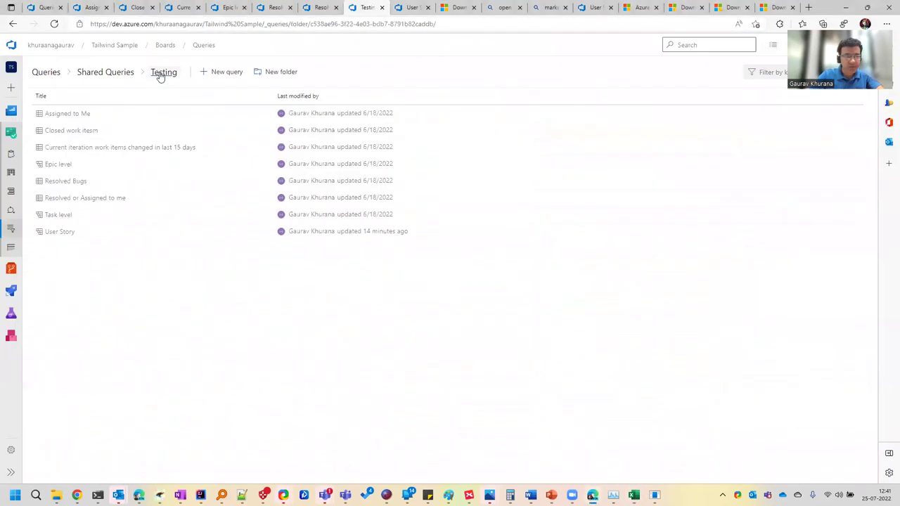
click(60, 233)
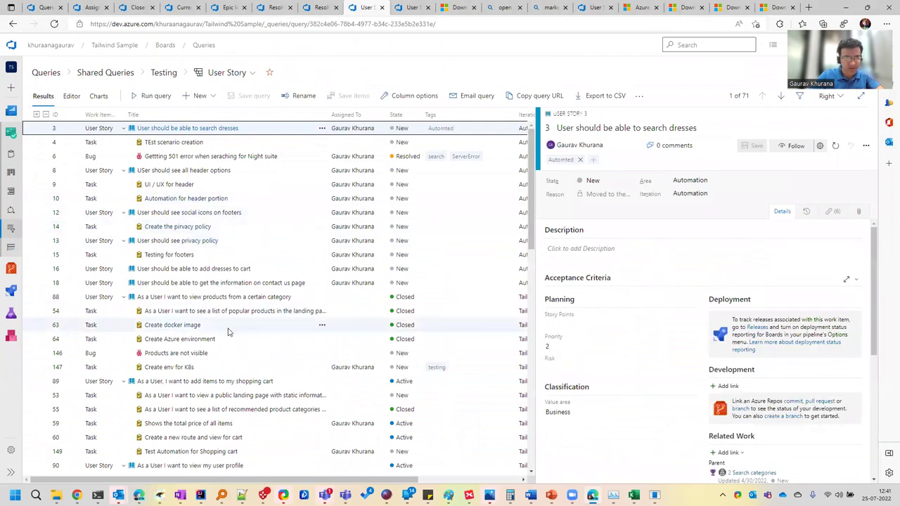
scroll(227, 331, down, 1)
View new task 149 and user story 150 in the side panel, then expand stories to show children
click(214, 400)
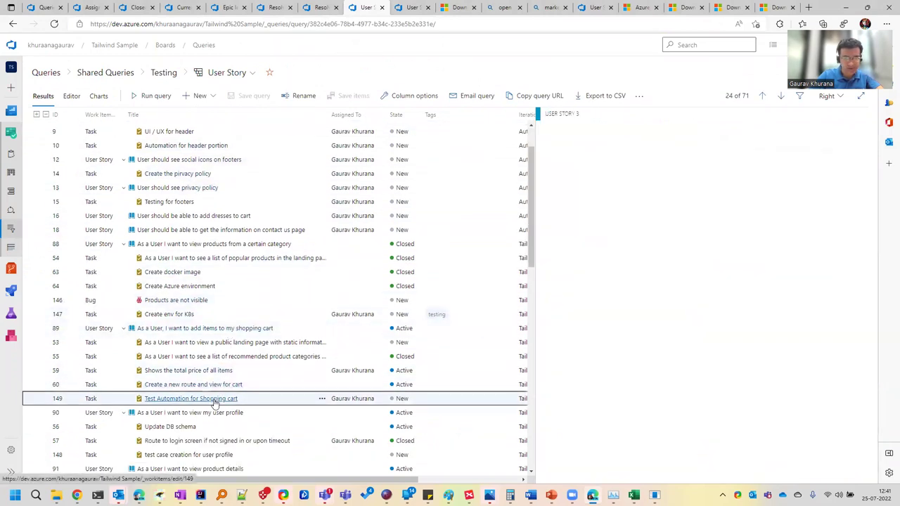
scroll(264, 393, down, 3)
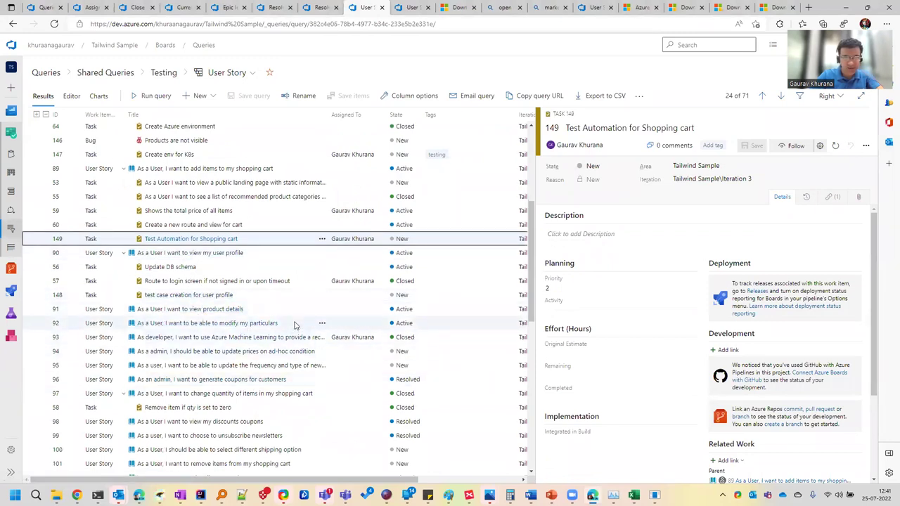
key(alt+Tab)
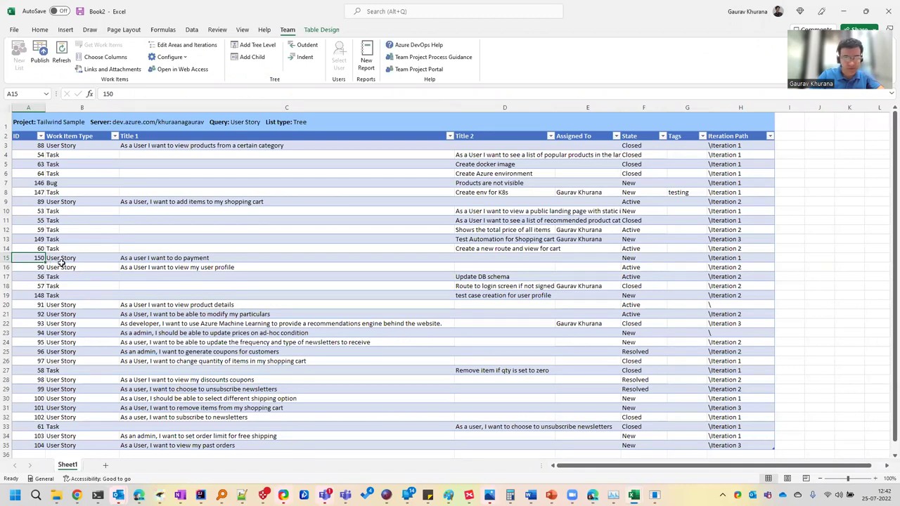
key(alt+Tab)
scroll(130, 300, down, 5)
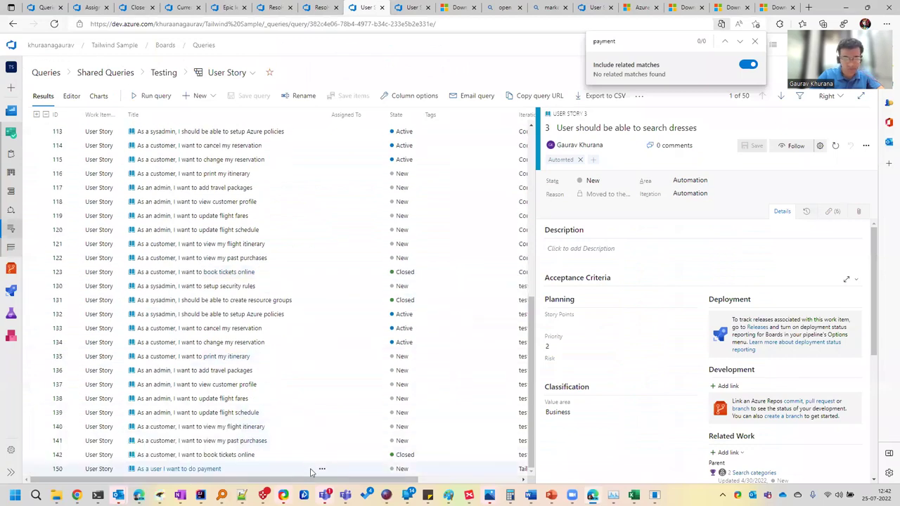
click(201, 466)
scroll(328, 245, up, 5)
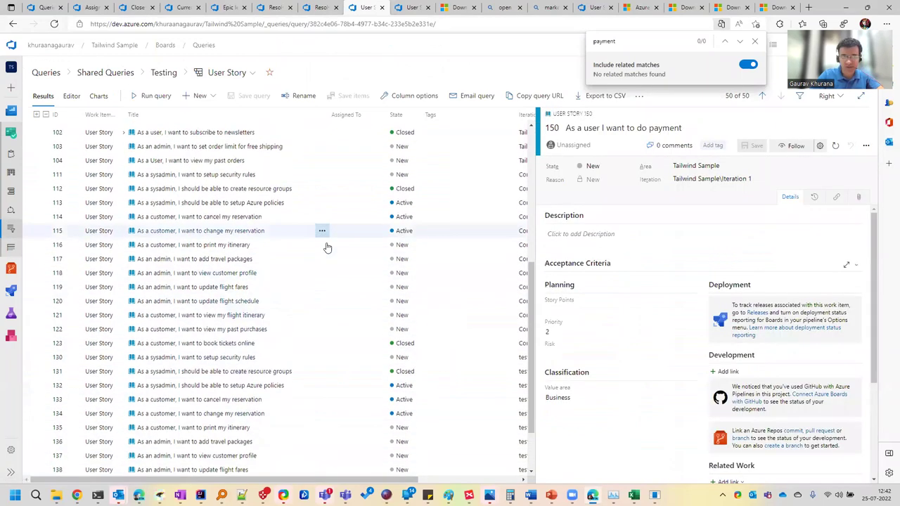
click(35, 114)
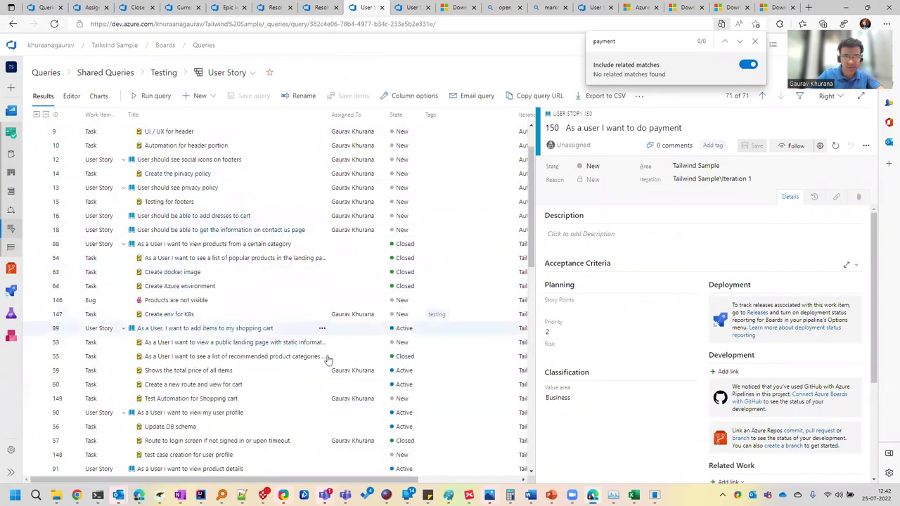
mouse_move(634, 495)
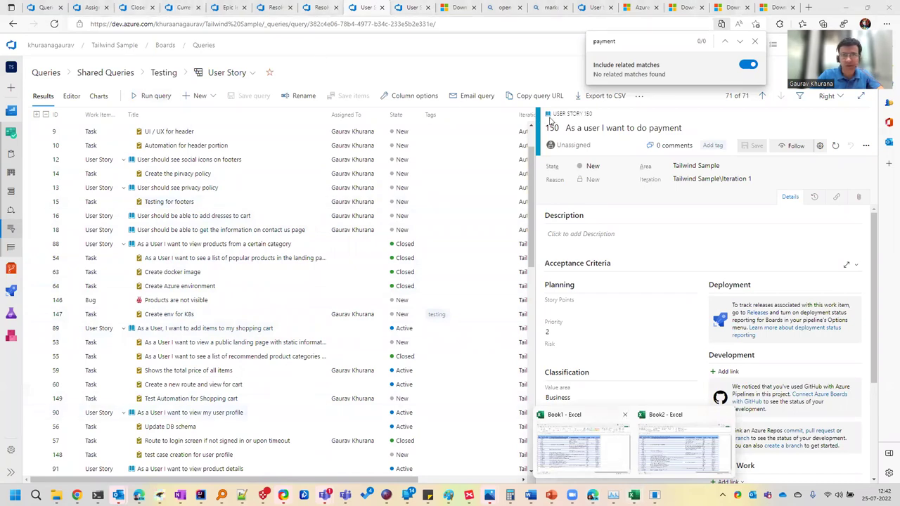
Search 'marketplace open' to find the Azure DevOps Open in Excel page, then return to Assigned to Me
click(639, 95)
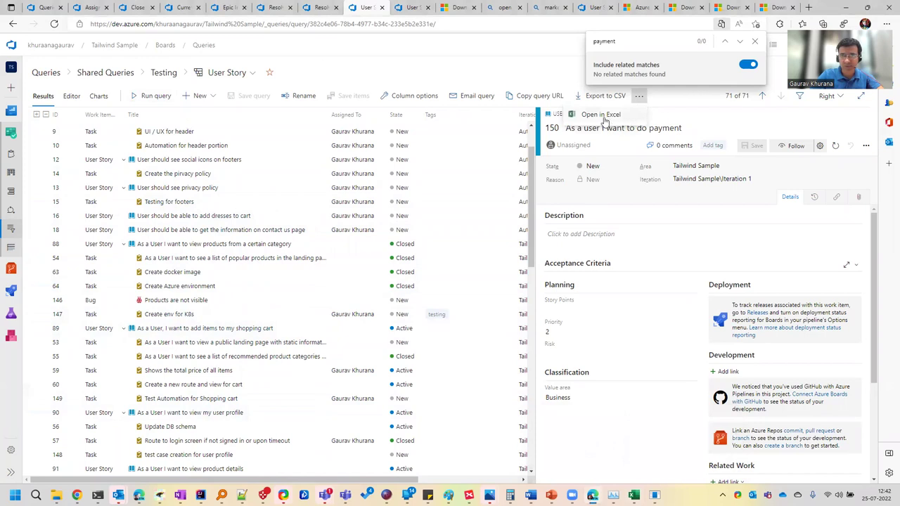
click(686, 8)
click(724, 8)
click(808, 7)
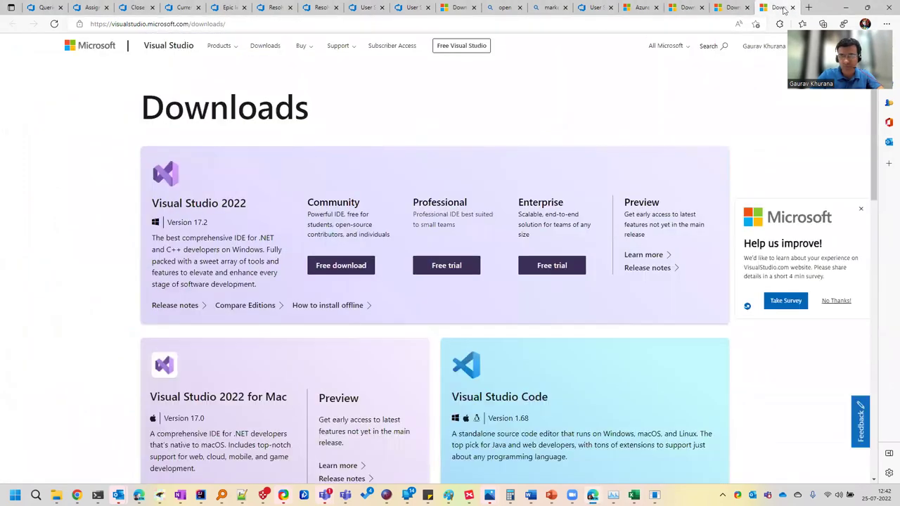
text(marketplace open)
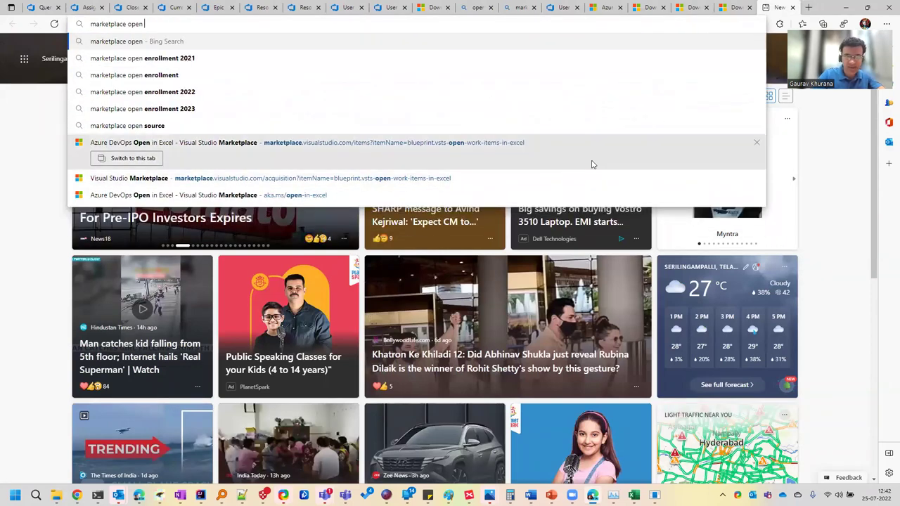
click(503, 146)
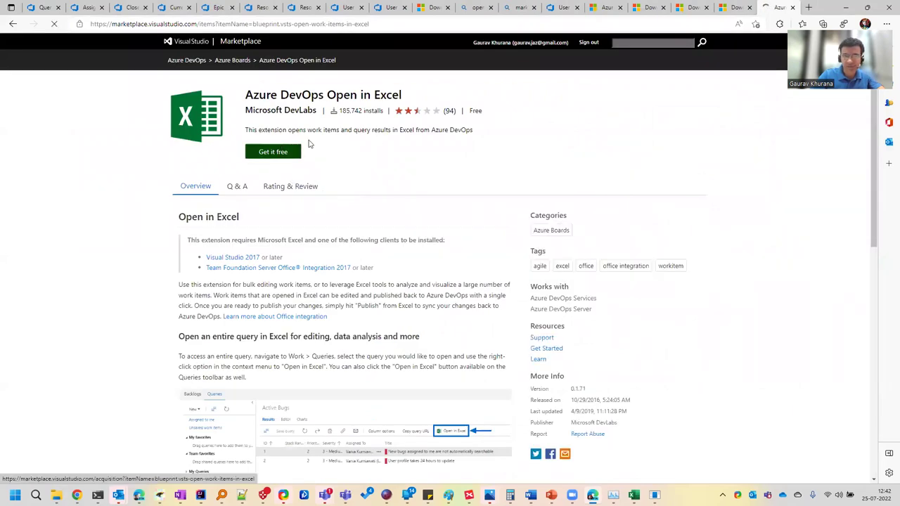
click(90, 9)
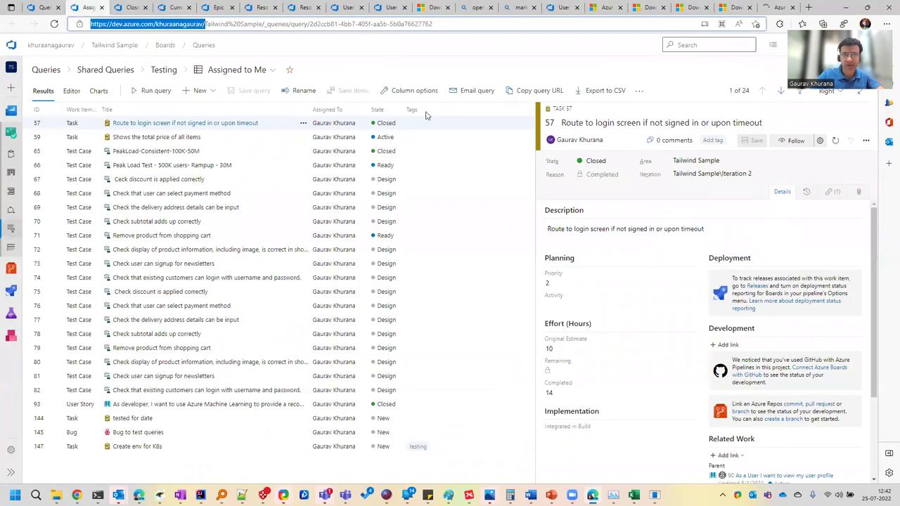
Refresh Book2's User Story list from Azure DevOps, accepting the TF208015 warning, so story 150 appears
click(638, 90)
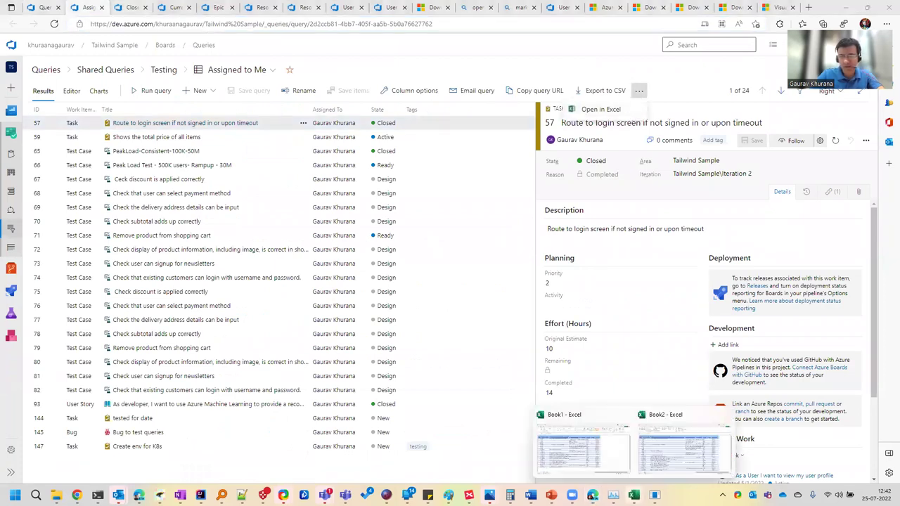
click(680, 449)
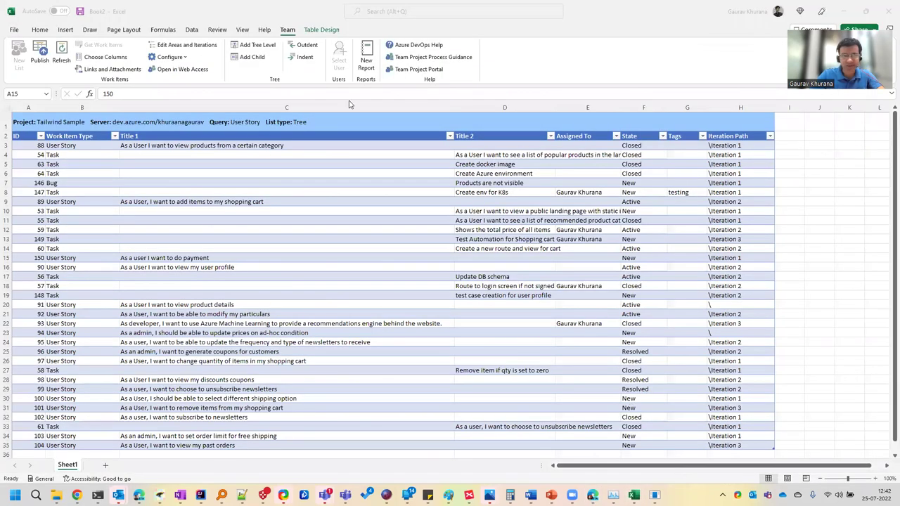
click(62, 61)
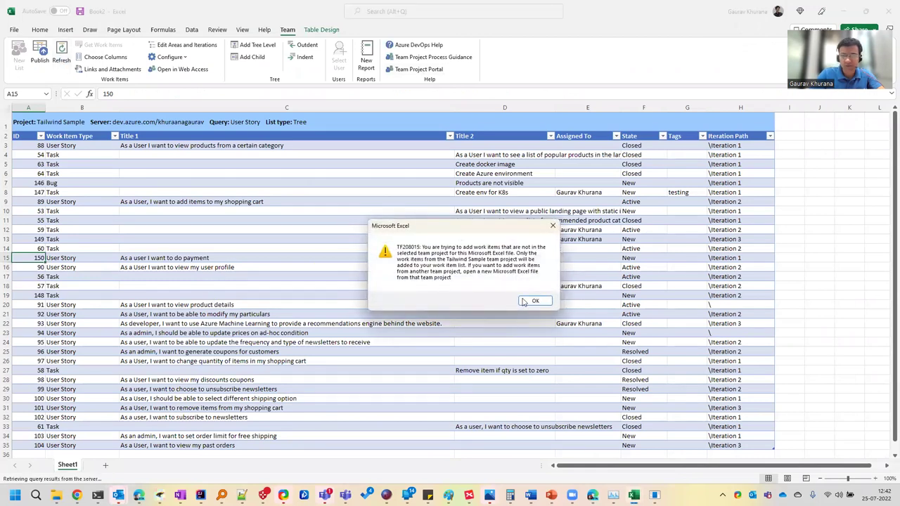
click(526, 299)
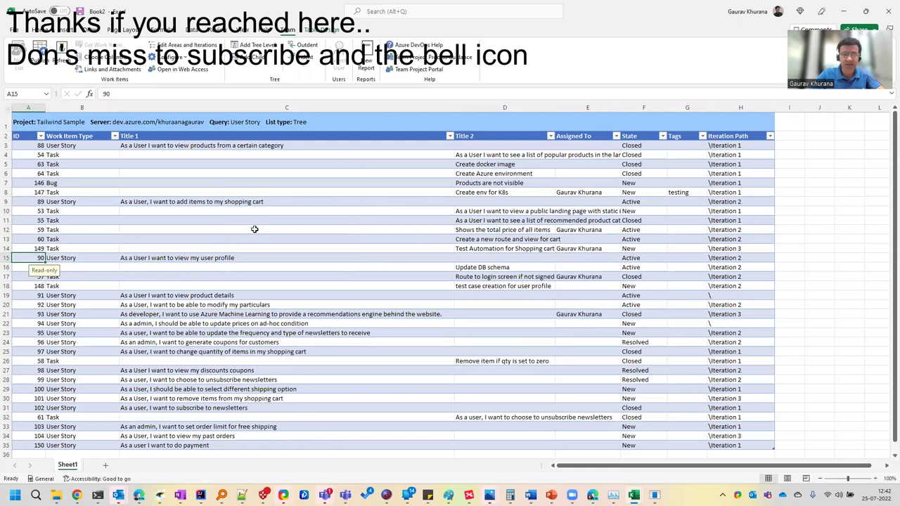
click(105, 467)
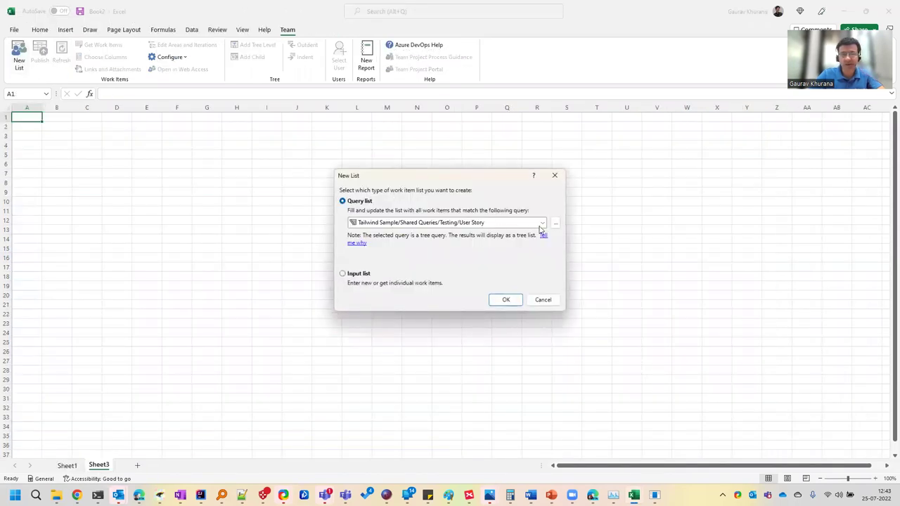
Load the Resolved or Assigned to me query as a new list showing bugs 145 and 146
click(541, 224)
click(421, 310)
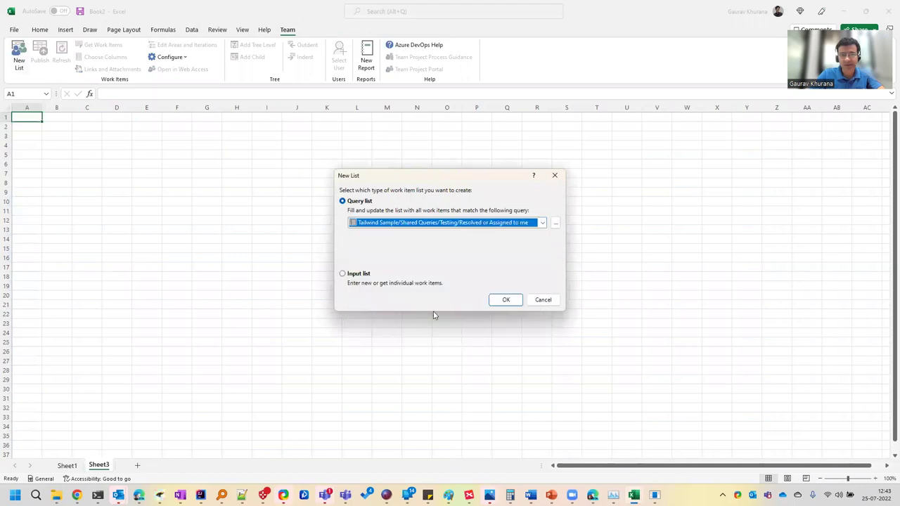
click(507, 300)
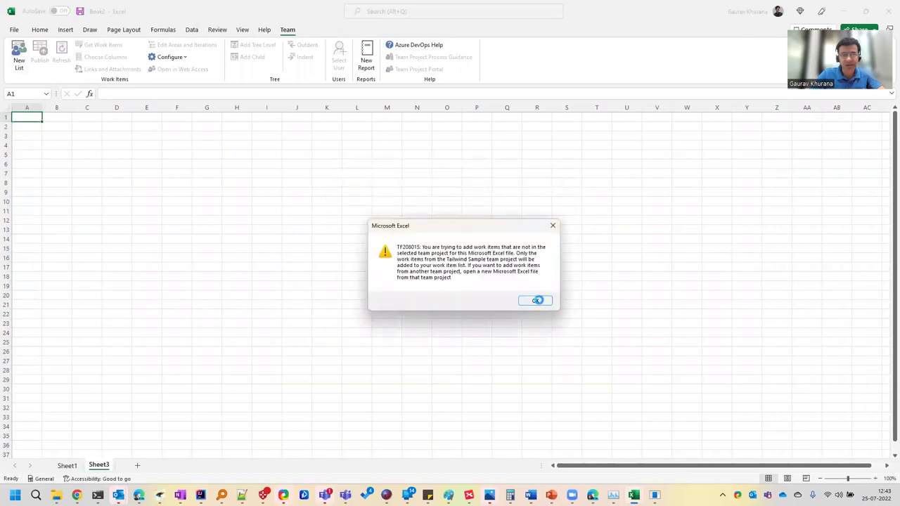
click(536, 300)
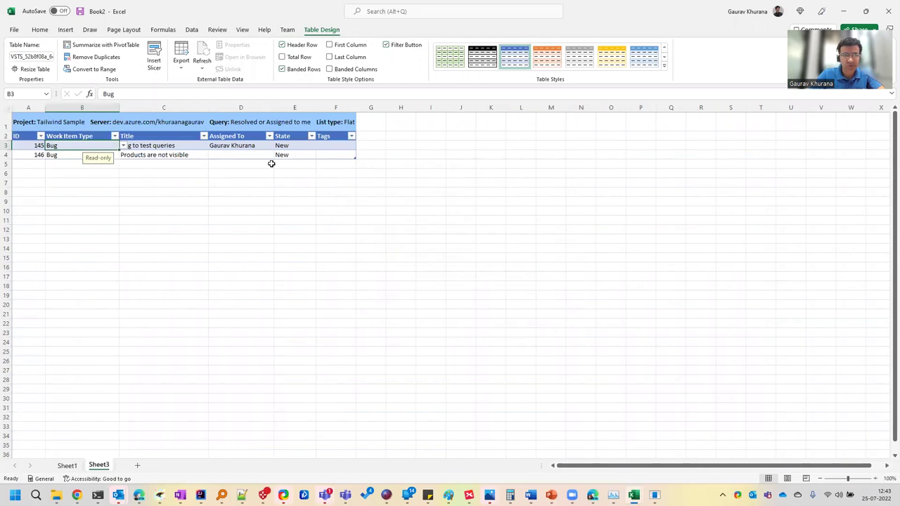
click(339, 147)
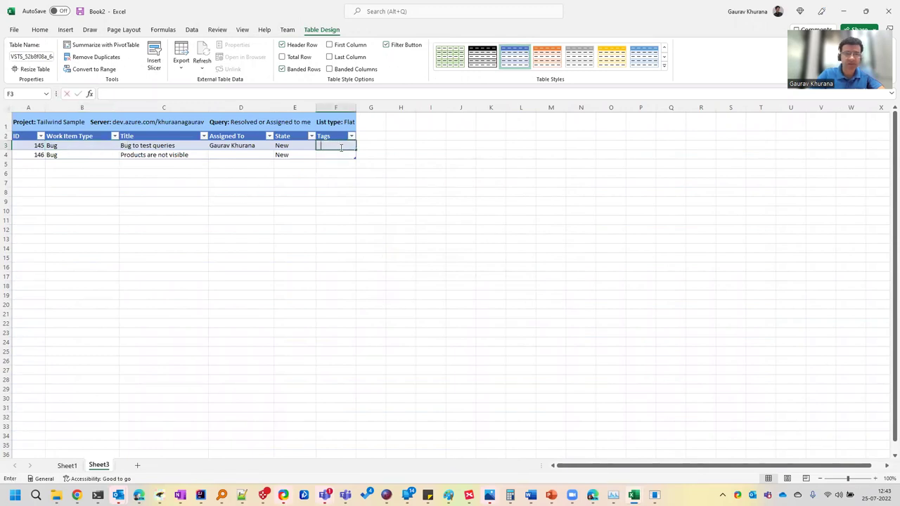
Enter the tag 'testing' in the Tags cells of bugs 145 and 146
text(Test)
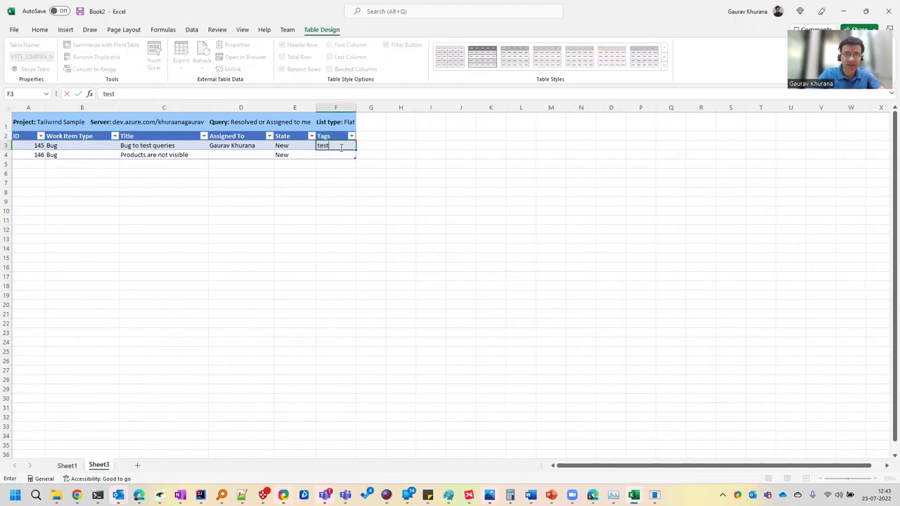
text(ing)
key(Return)
text(t)
key(Return)
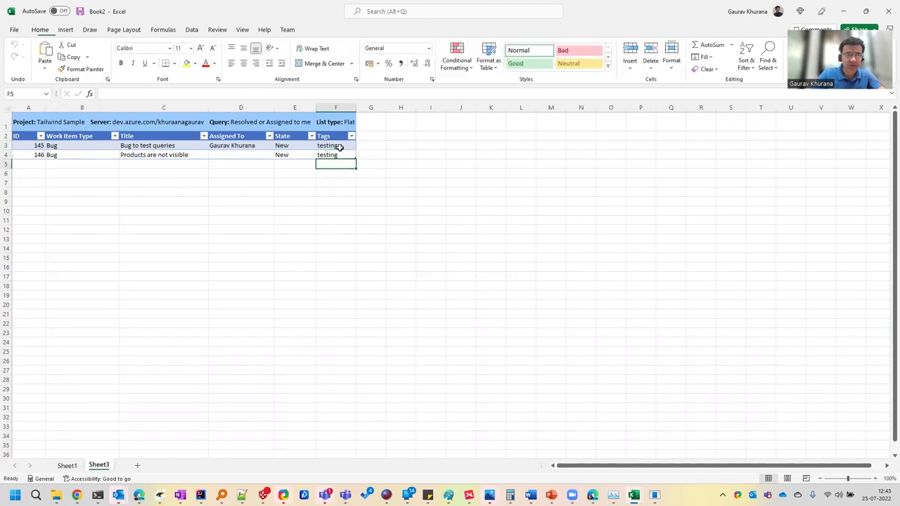
scroll(293, 50, down, 9)
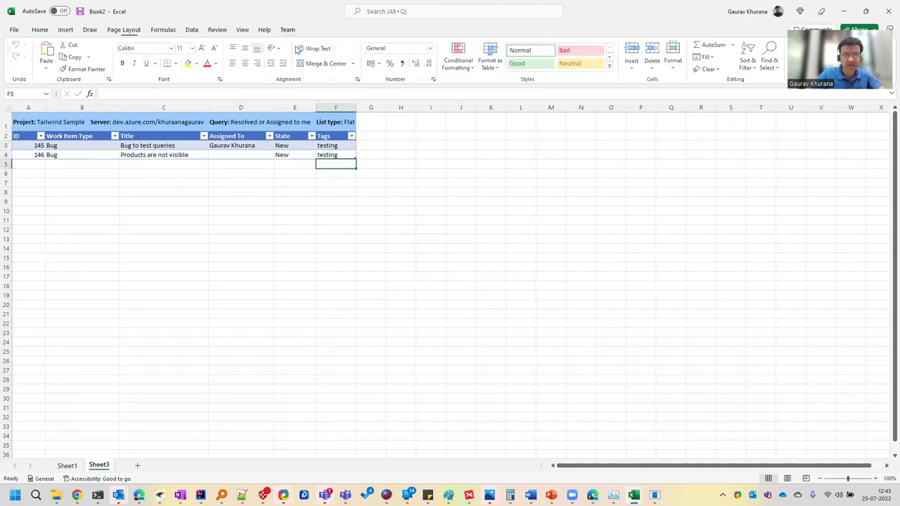
click(82, 167)
click(168, 170)
click(265, 166)
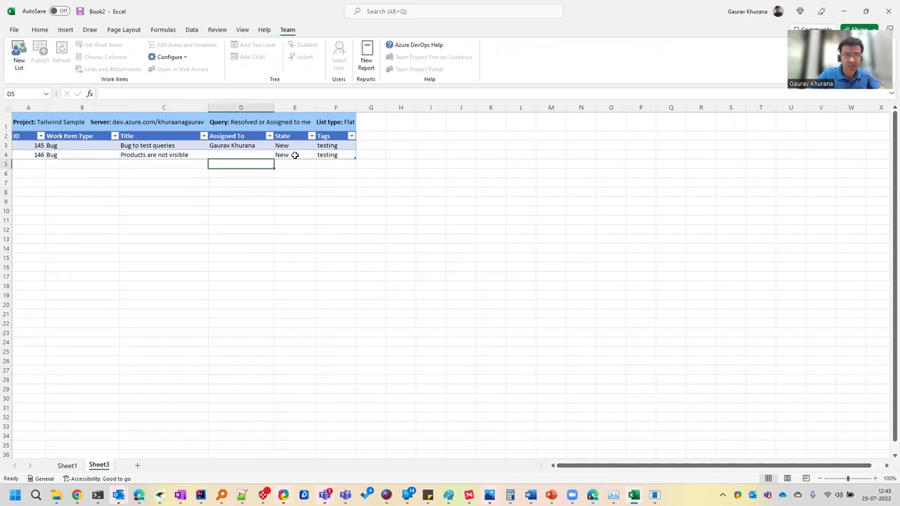
click(295, 154)
click(344, 155)
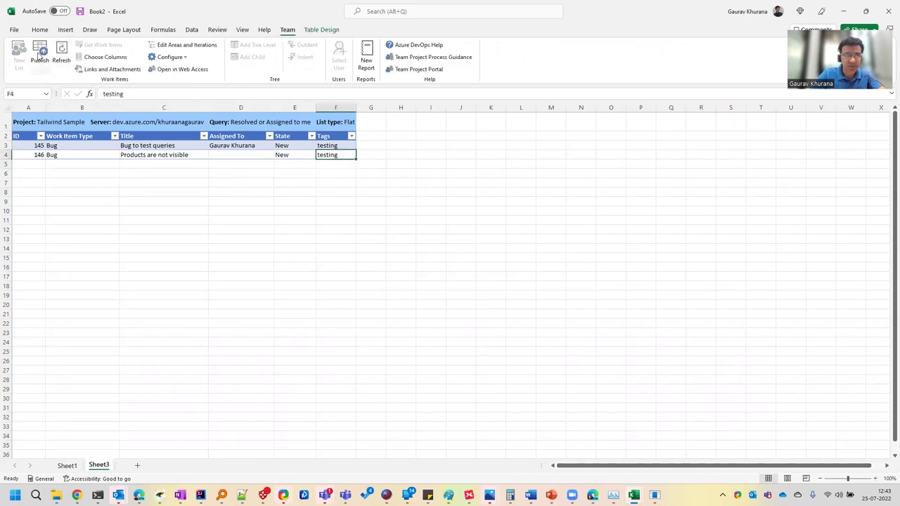
Publish the tag changes to Azure DevOps and refresh the list, dismissing the warning
click(40, 54)
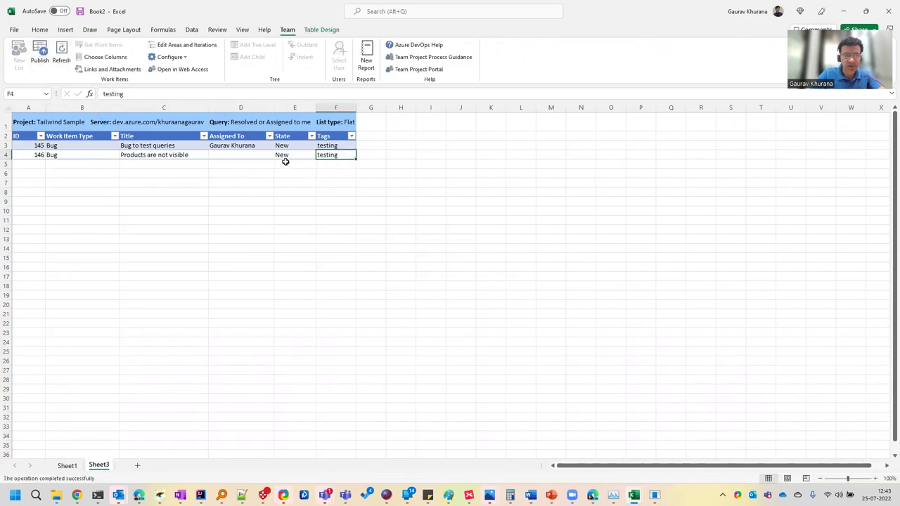
click(62, 57)
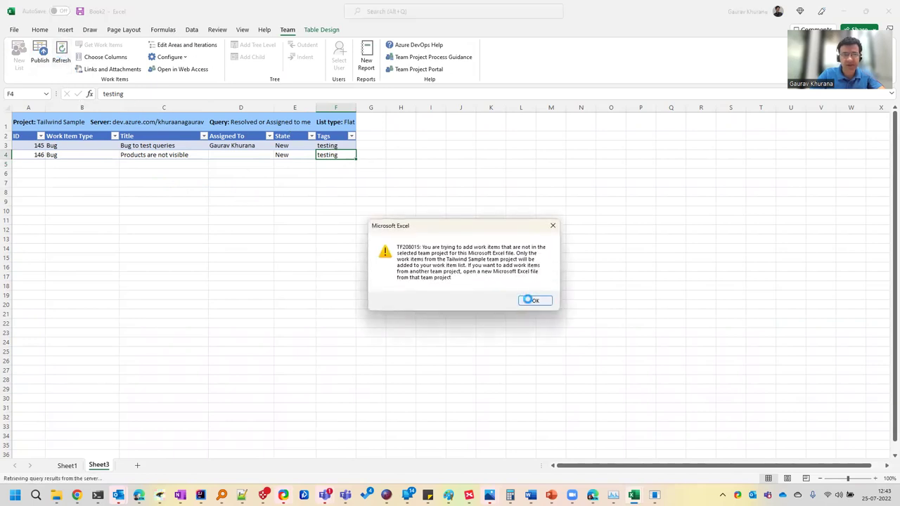
click(531, 300)
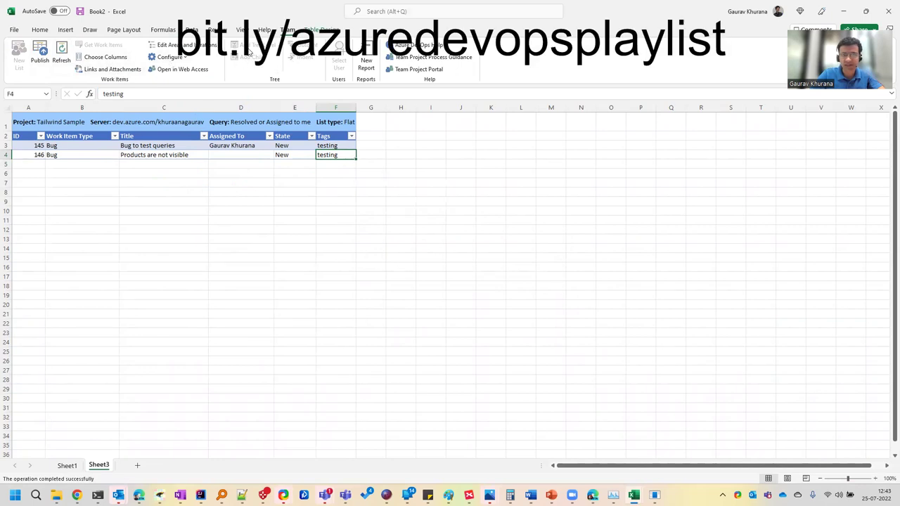
Return to Sheet1's User Story list and drag the Title 1 column narrower
click(68, 467)
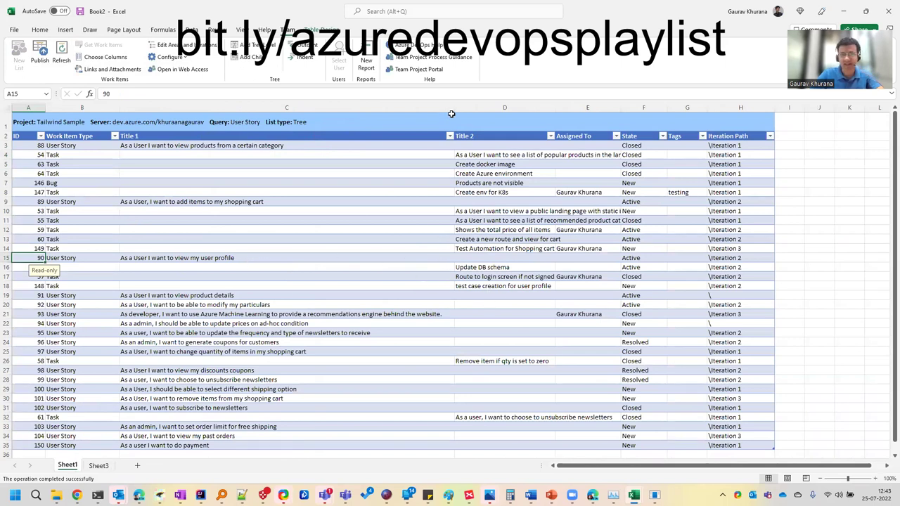
drag(454, 107, 367, 107)
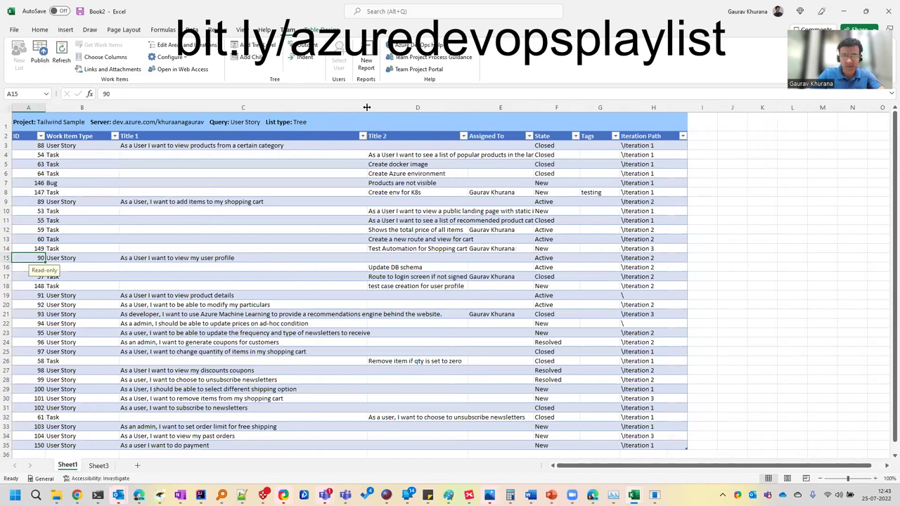